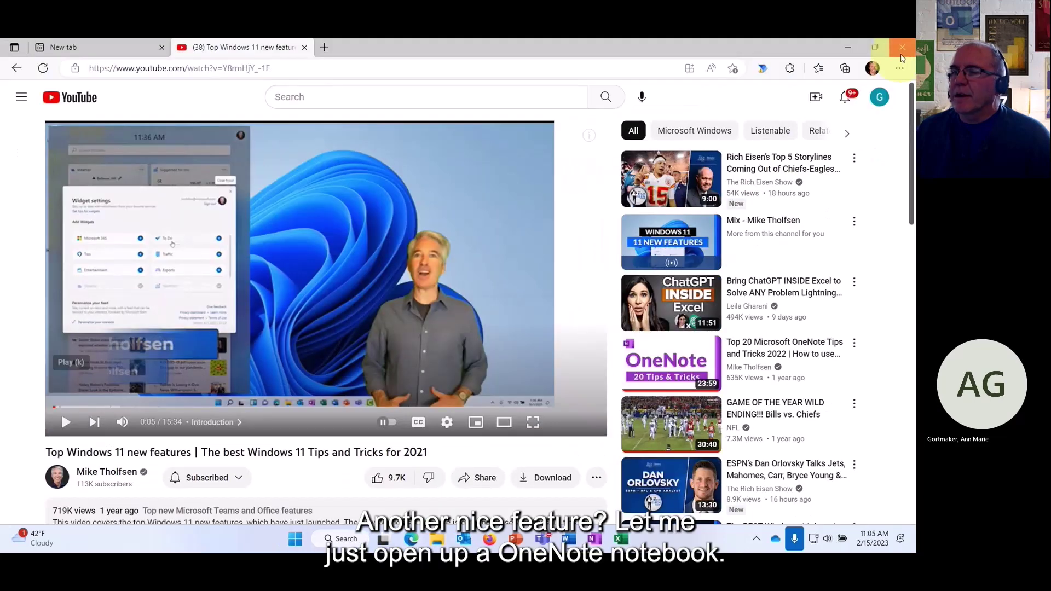
Switch from Edge to OneNote's TTT - Feb 2023 page and place the cursor below the last note
left_click(848, 48)
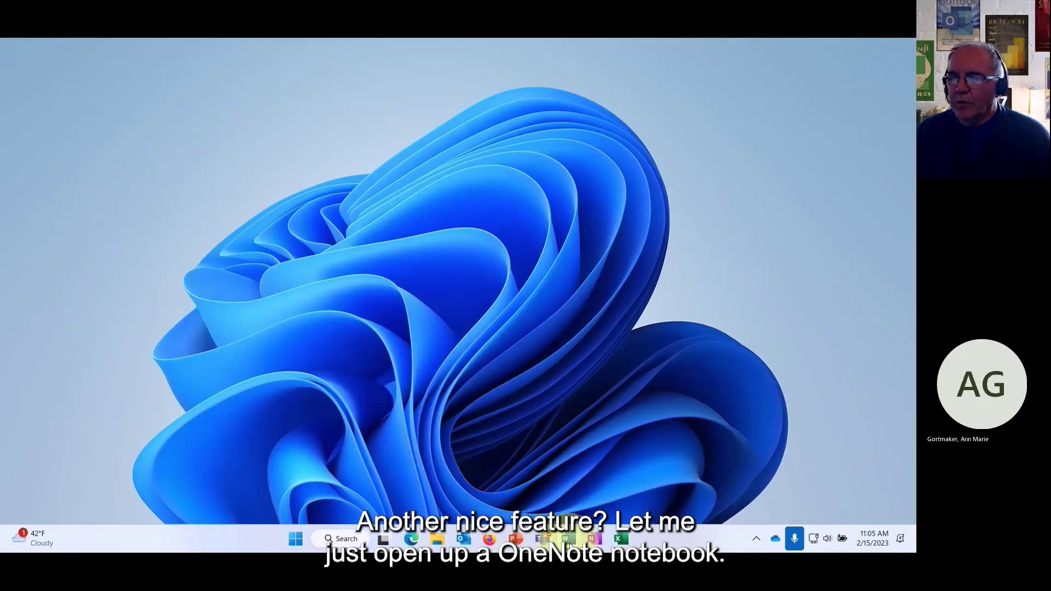
left_click(601, 543)
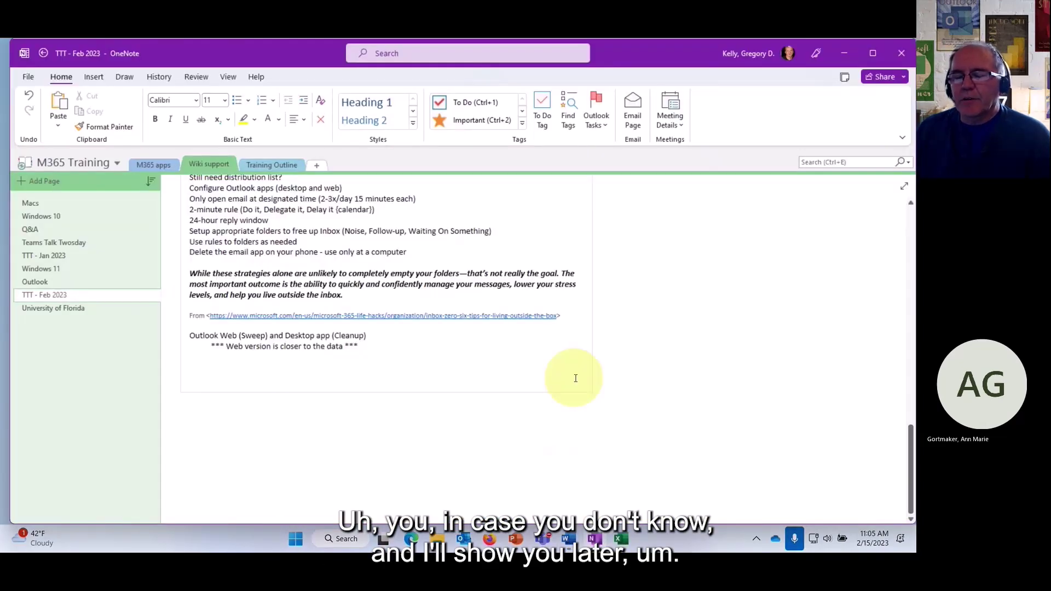
left_click(575, 378)
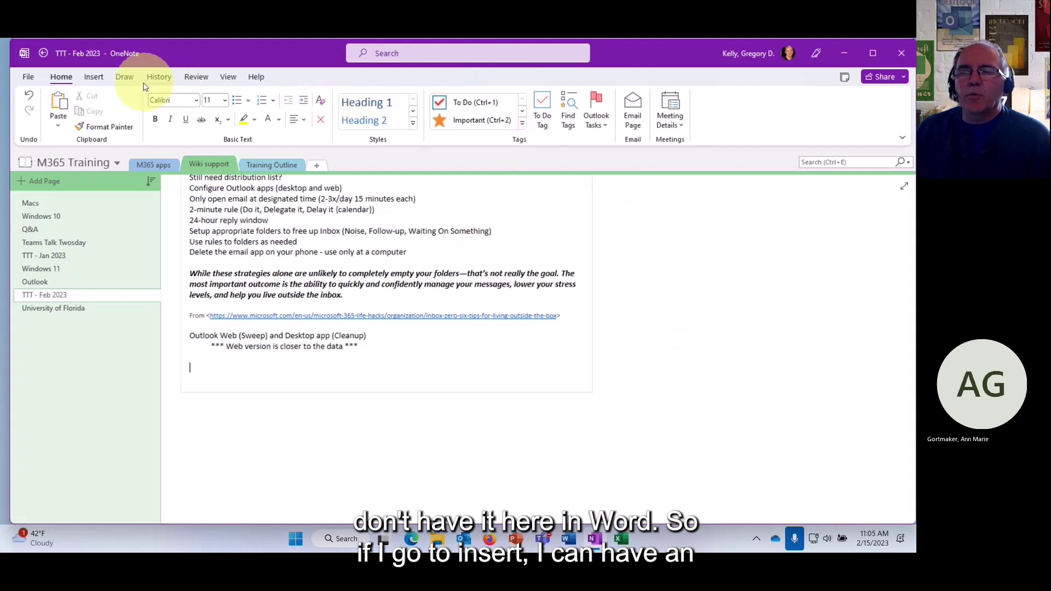
left_click(95, 78)
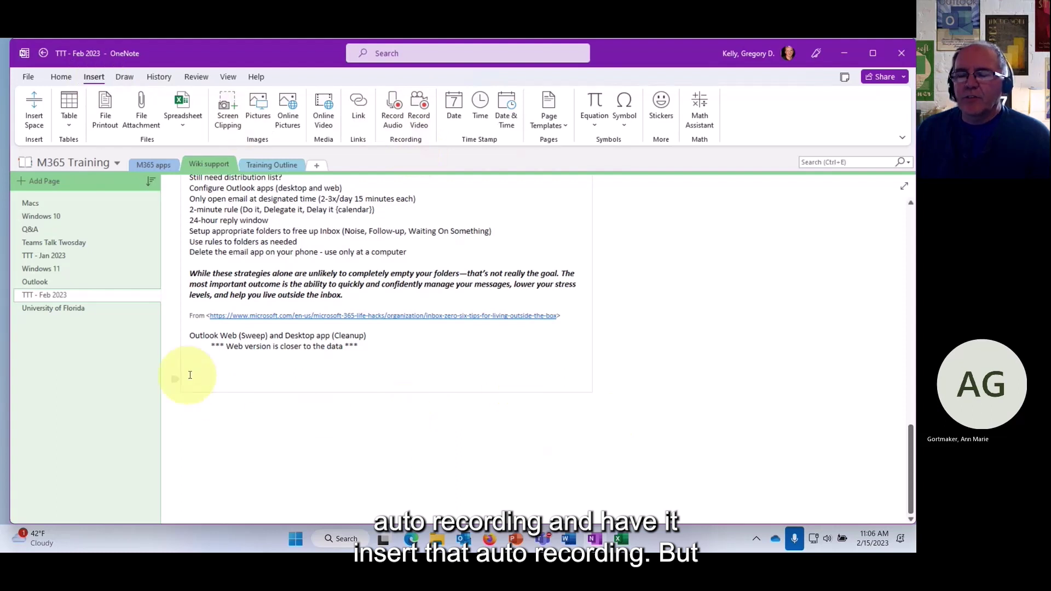
left_click(64, 81)
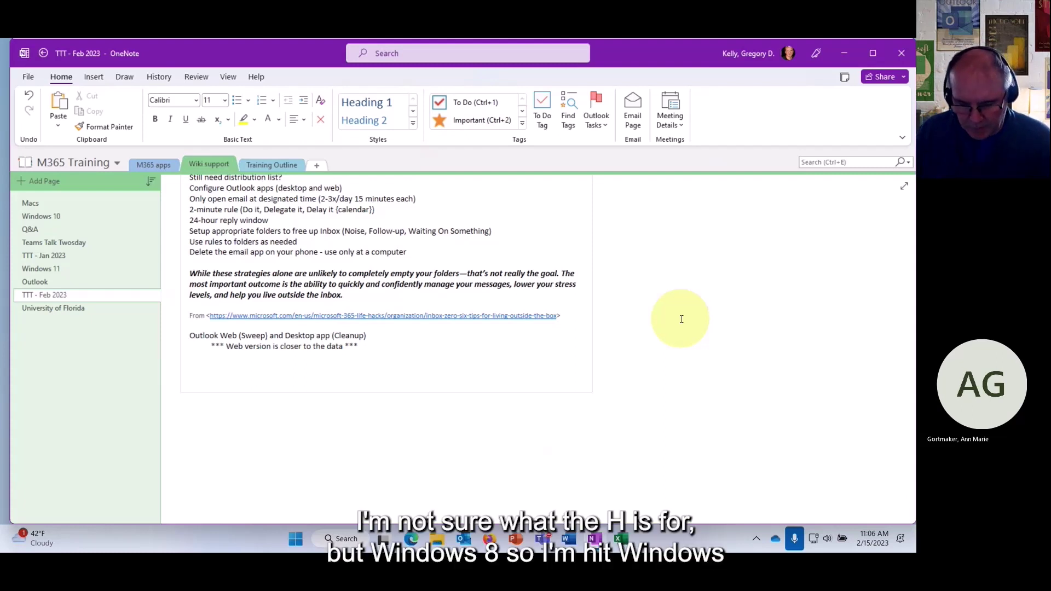
key("super+h")
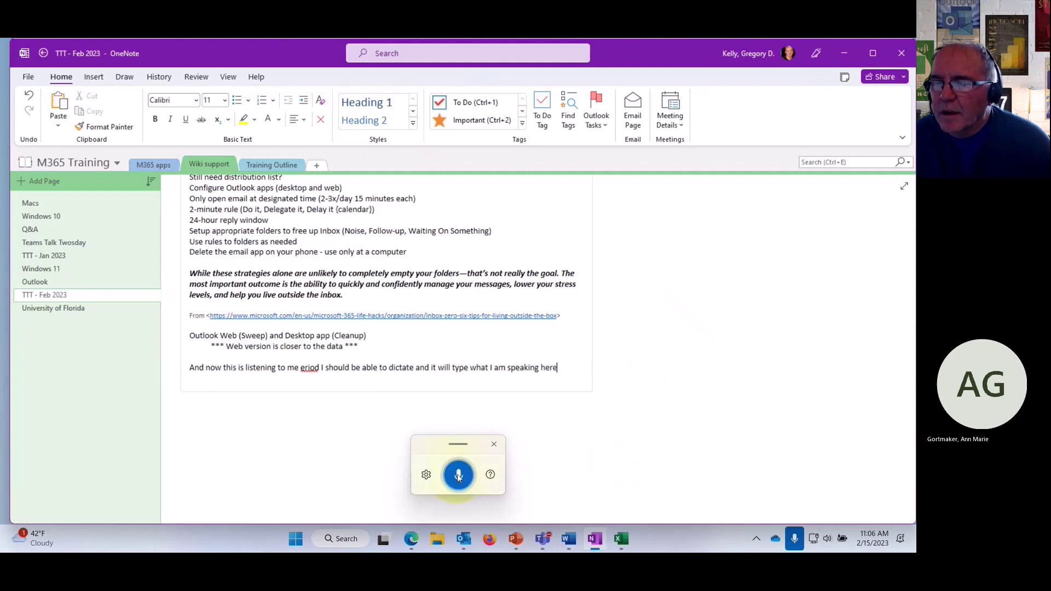
left_click(458, 474)
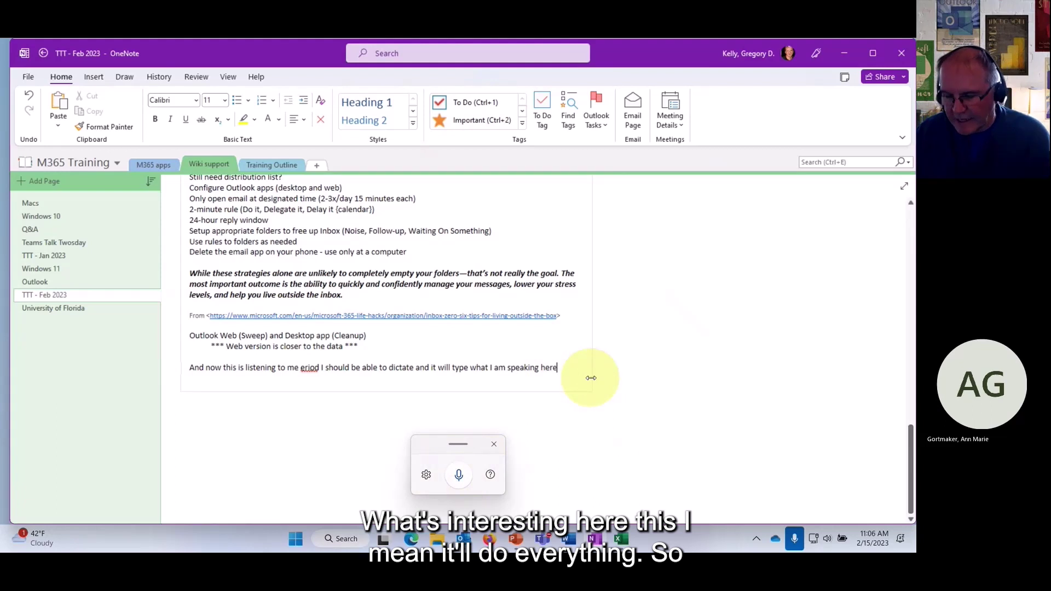
key("BackSpace")
key("BackSpace")
key("BackSpace")
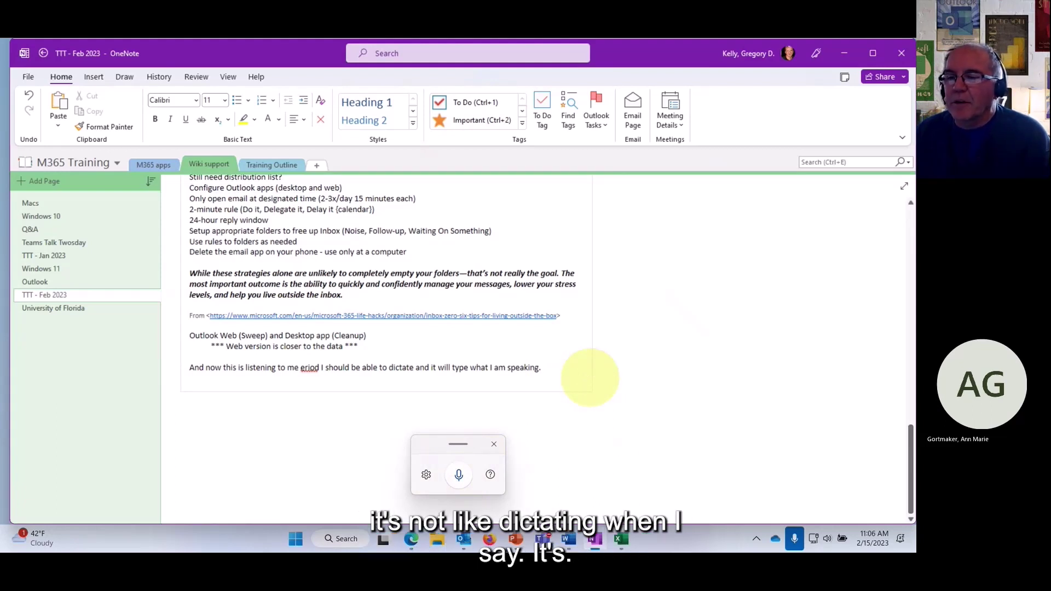
key("ctrl+Left")
key("ctrl+Left")
key("ctrl+Left")
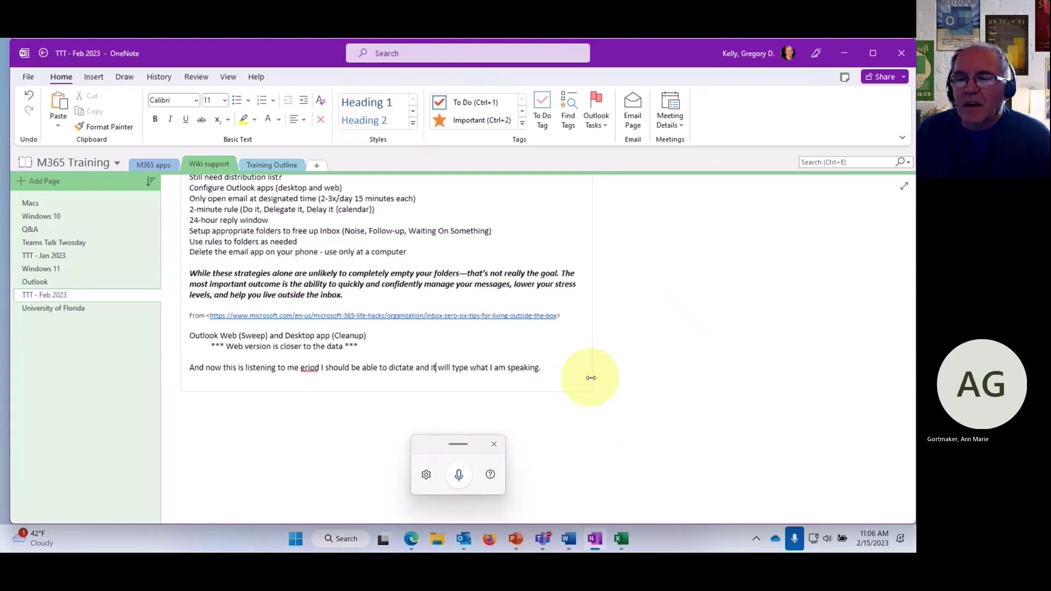
key("ctrl+Left")
key("ctrl+Left")
key("ctrl+Left")
key("ctrl+Left")
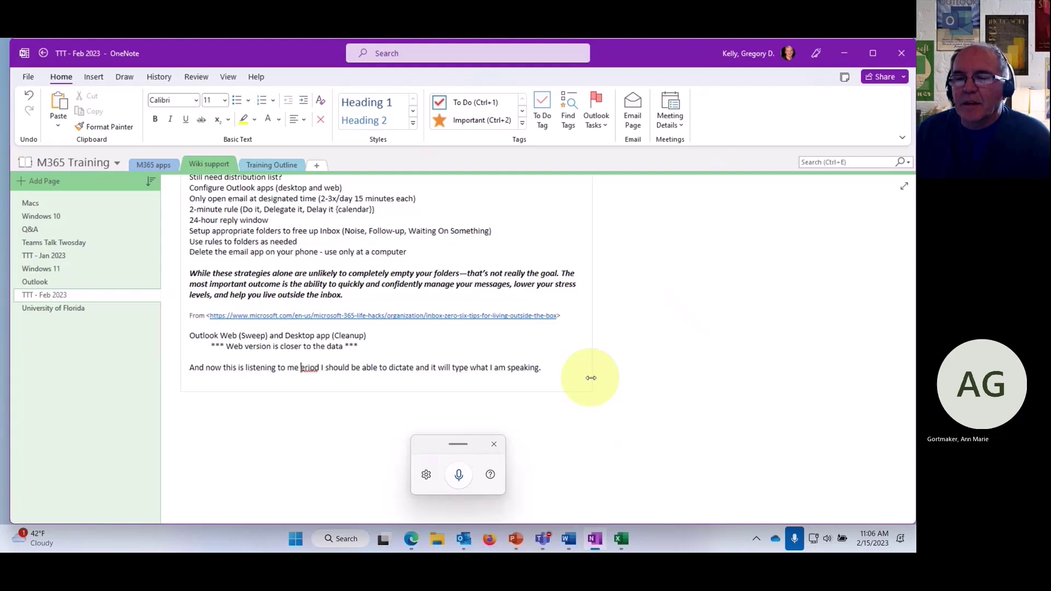
key("BackSpace")
type(".")
key("ctrl+Delete")
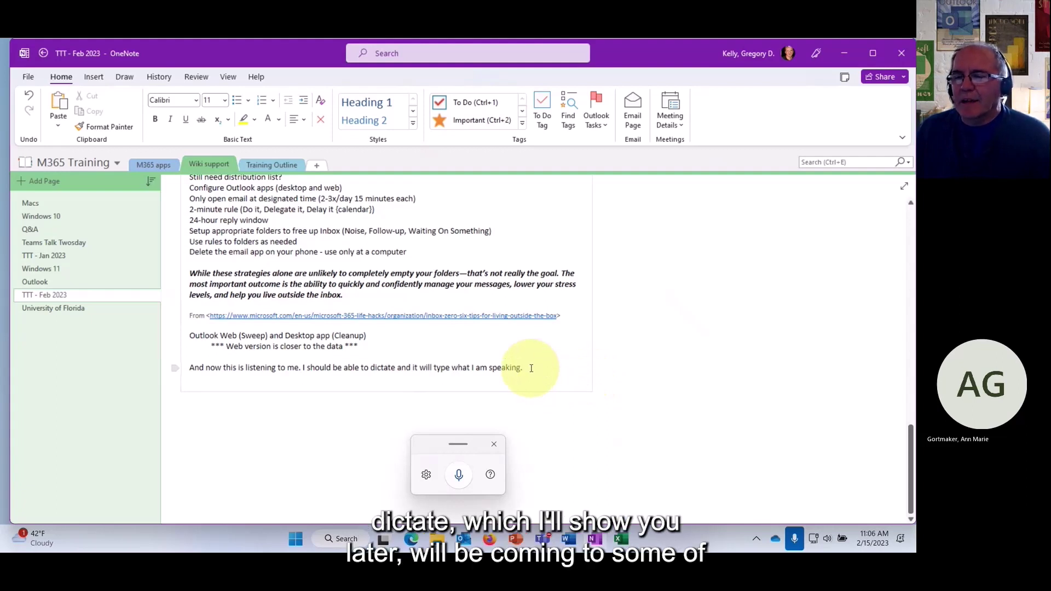
left_click(494, 444)
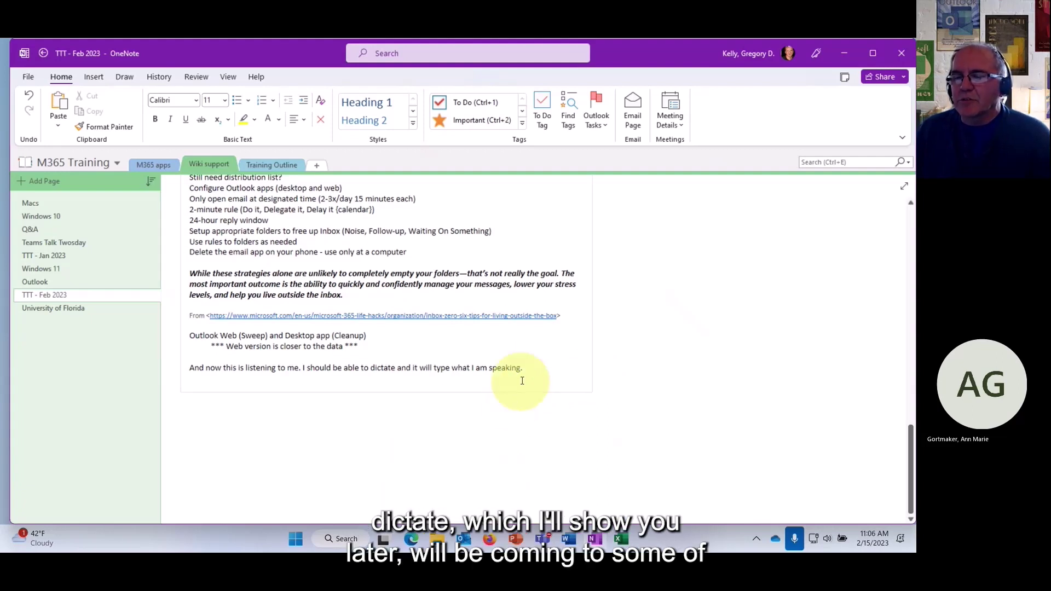
left_click_drag(523, 369, 191, 375)
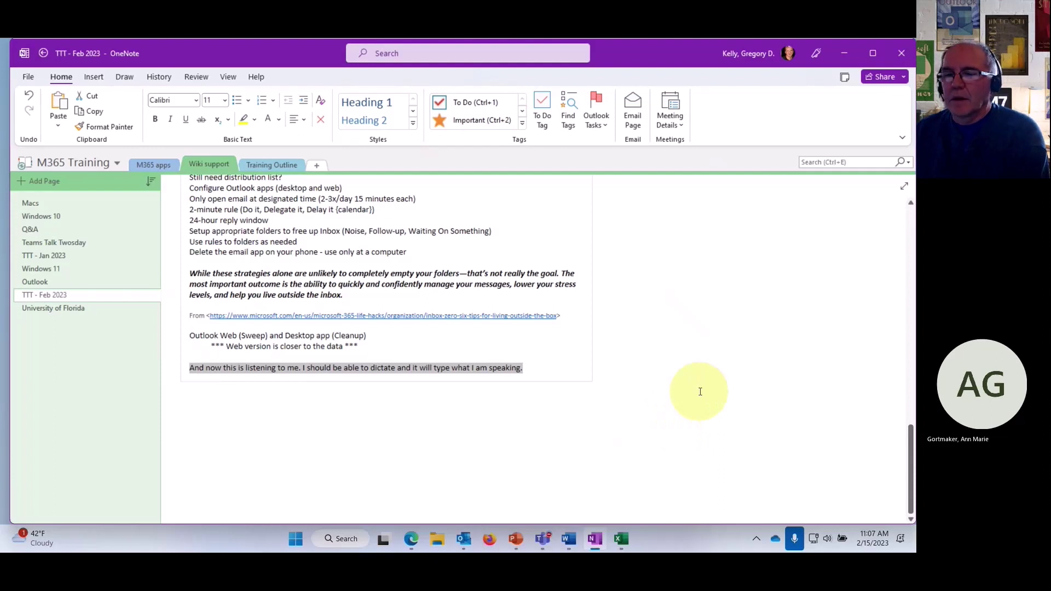
key("Delete")
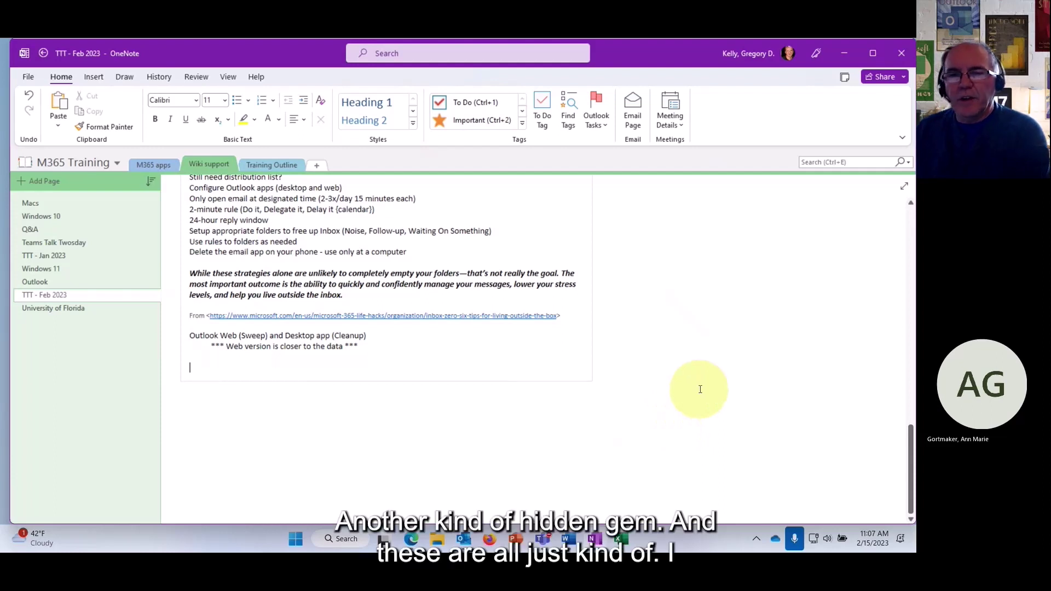
Swap OneNote for Edge and load missouri.edu in a new tab
left_click(847, 53)
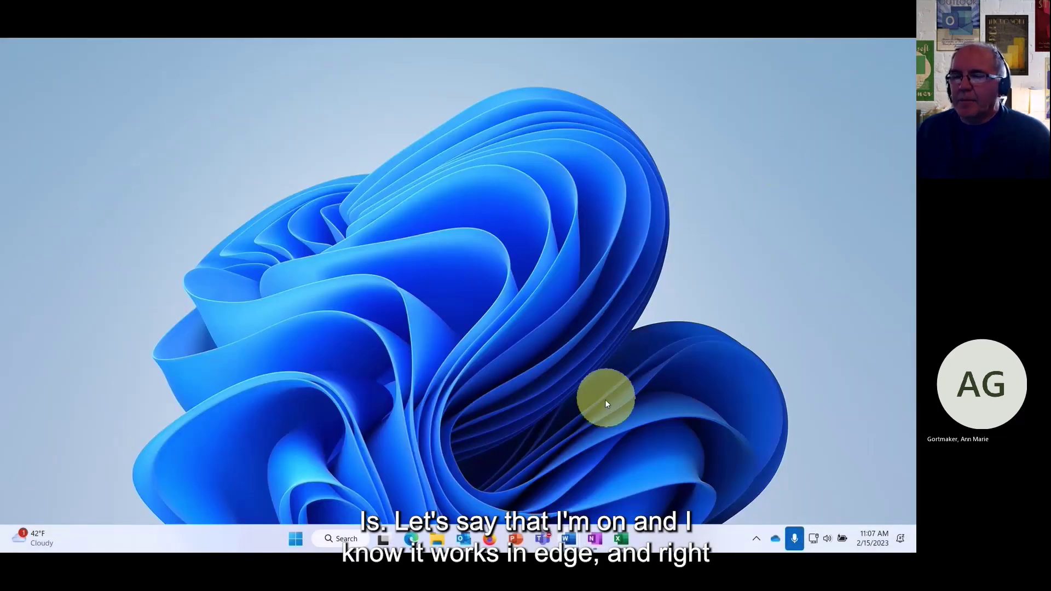
mouse_move(412, 540)
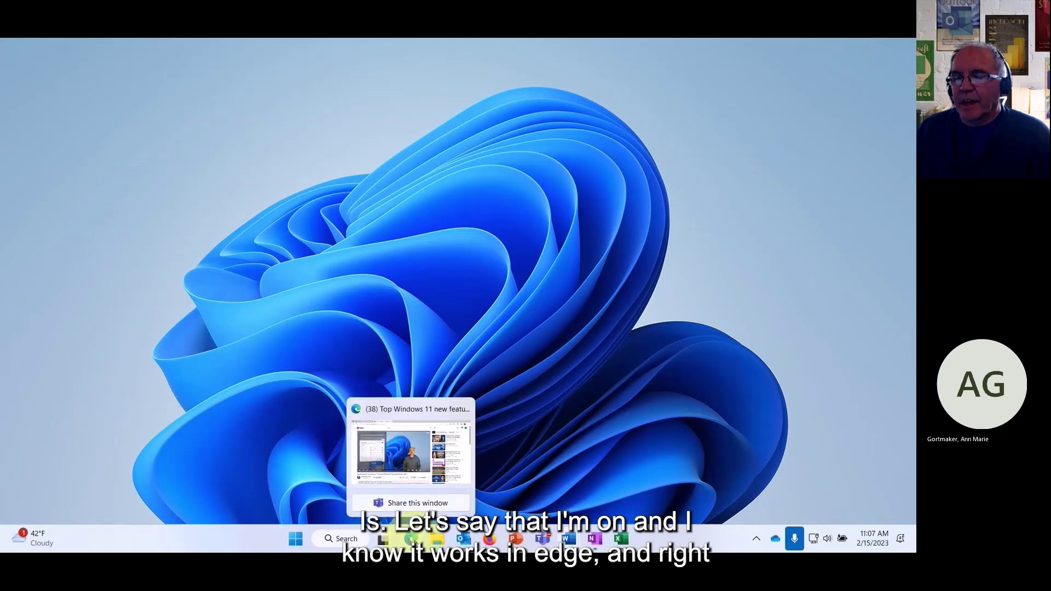
left_click(412, 450)
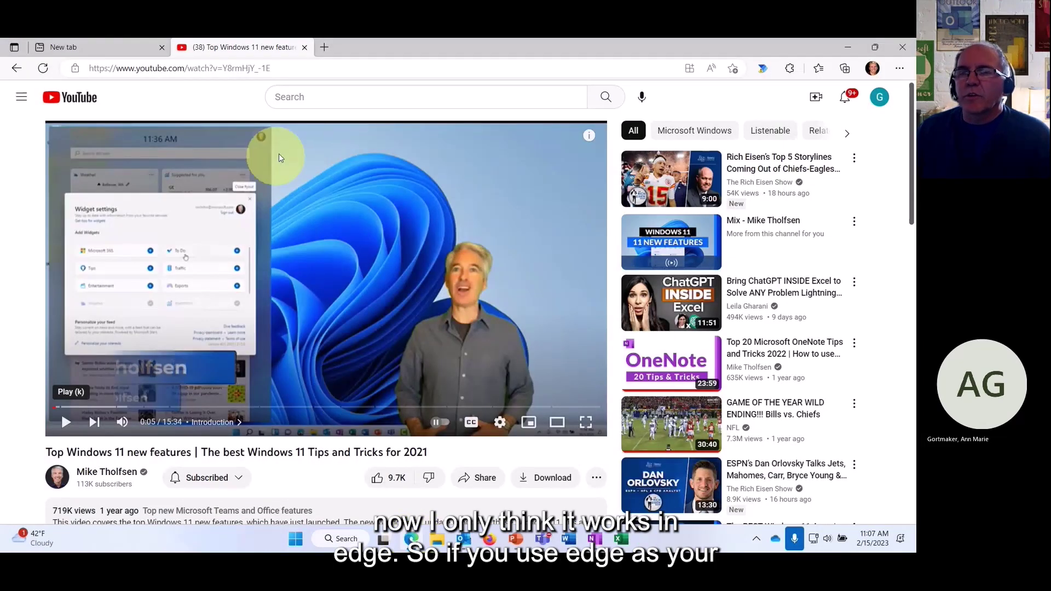
left_click(326, 49)
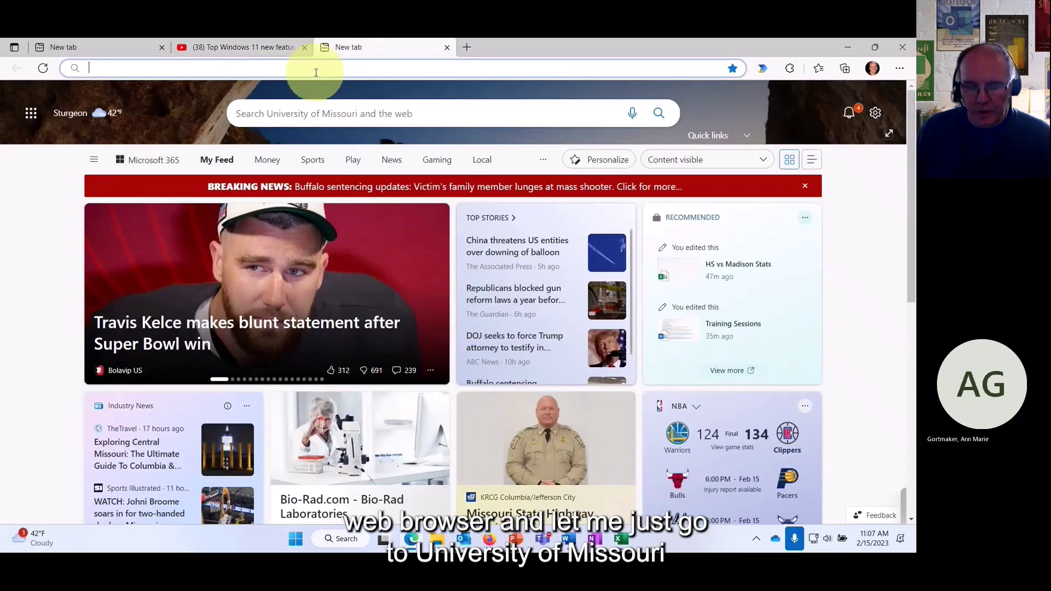
type("miss")
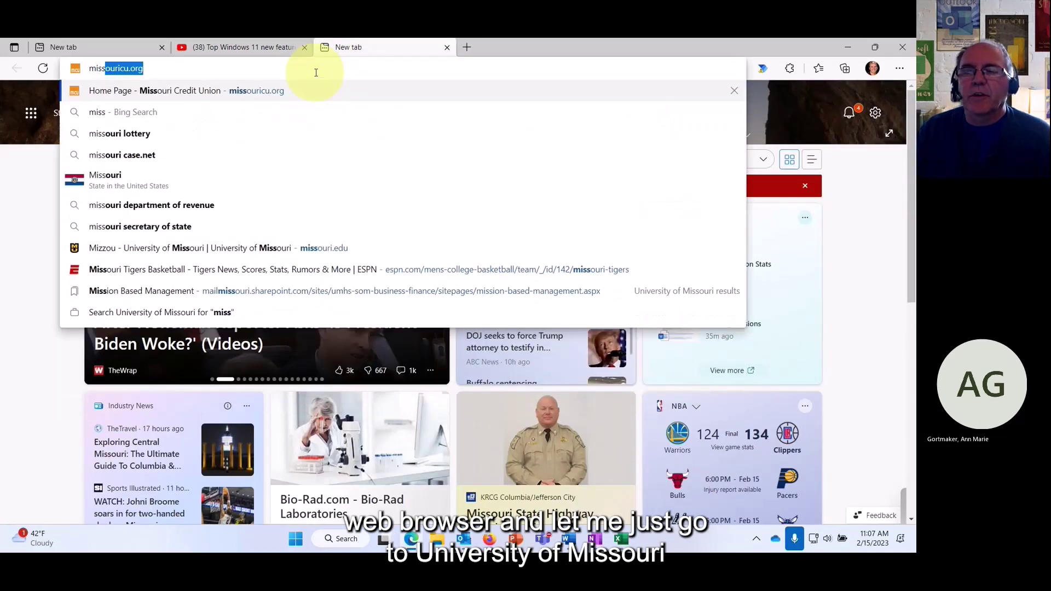
type("ouri.edu")
key("Return")
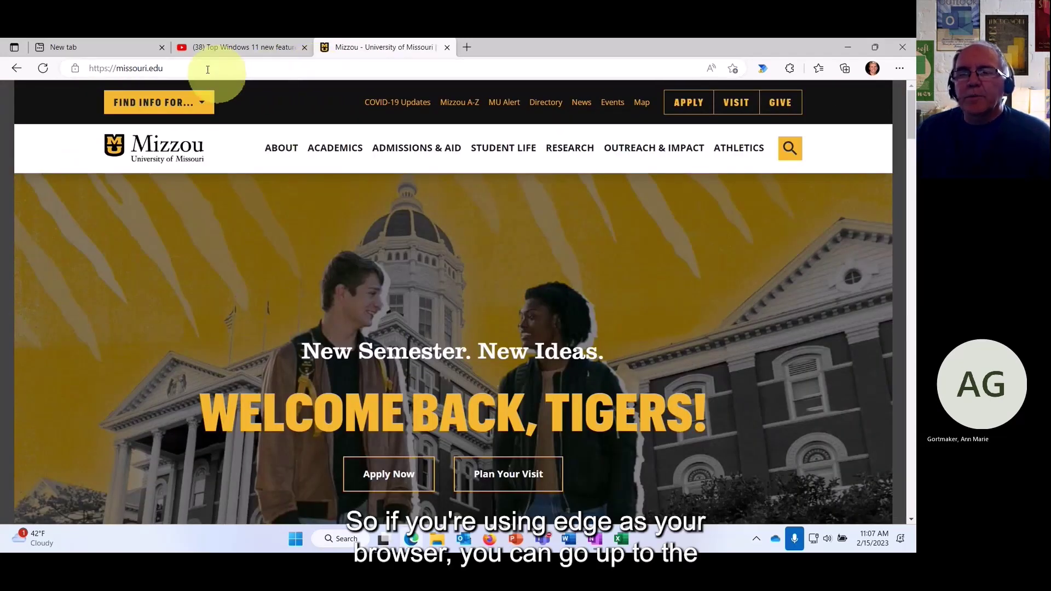
Prefix the missouri.edu address with read:// to view it in Immersive Reader
left_click(180, 73)
left_click(180, 74)
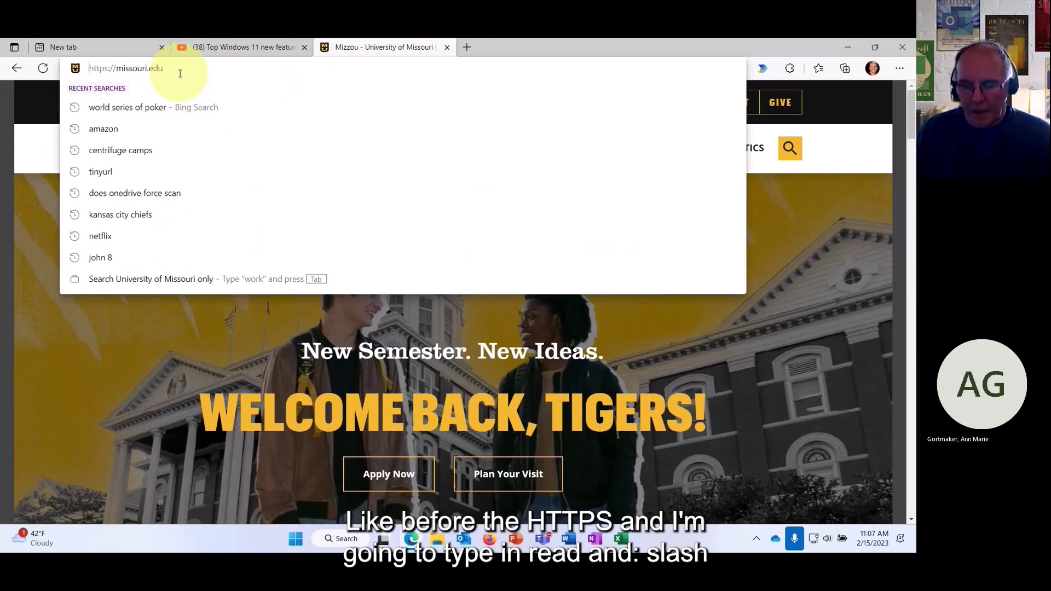
key("Home")
type("read")
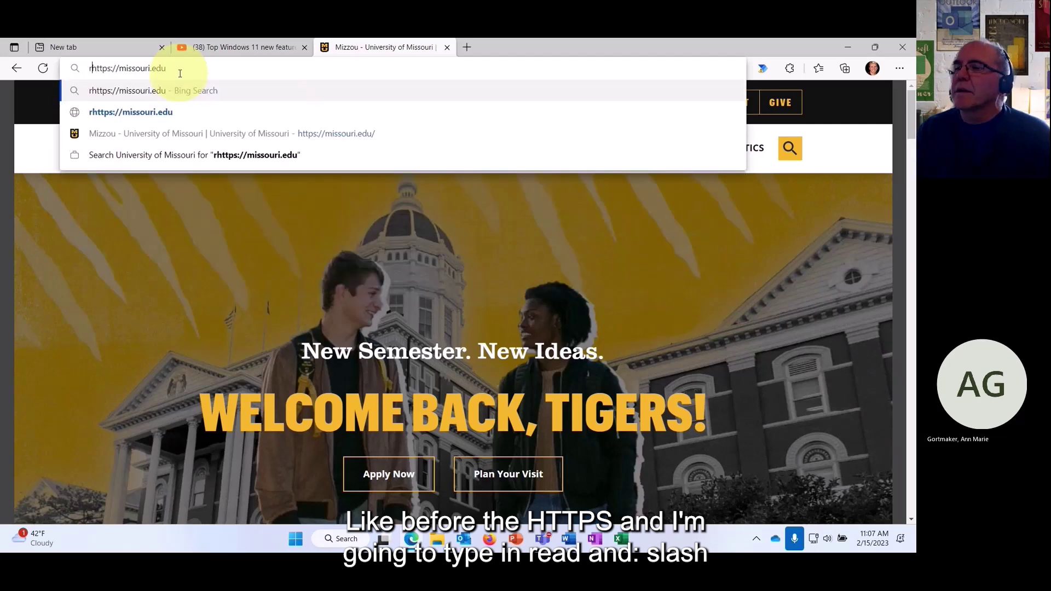
type("://")
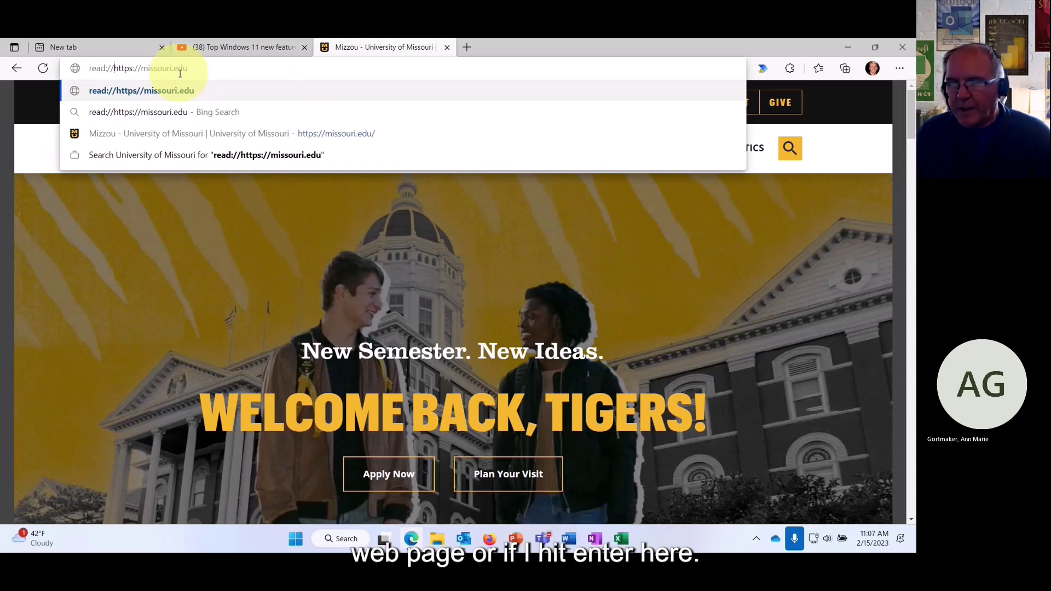
key("Return")
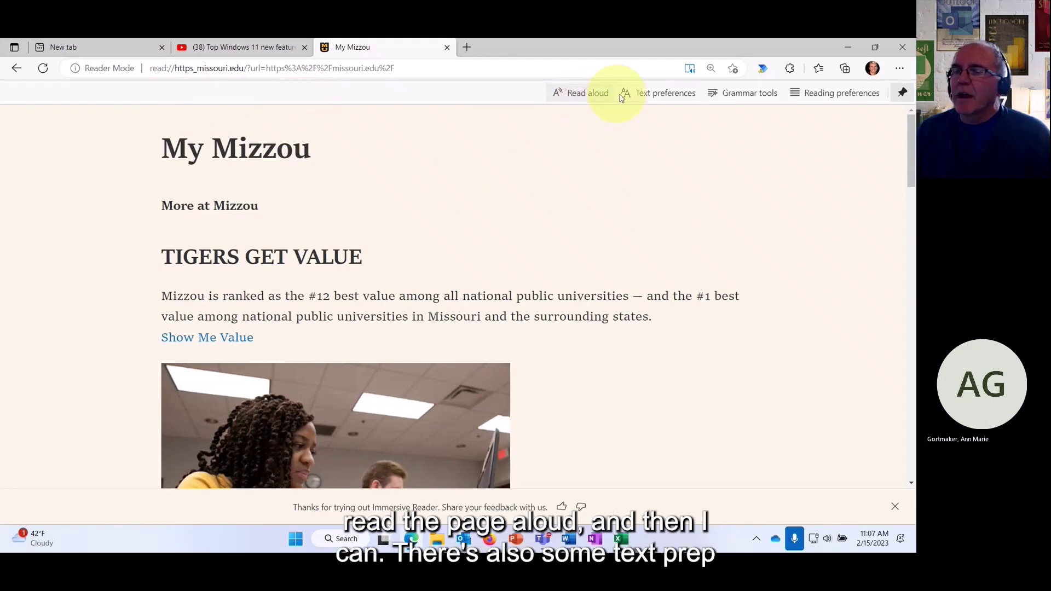
Try syllable splitting in Immersive Reader's grammar tools, then turn it off
left_click(648, 97)
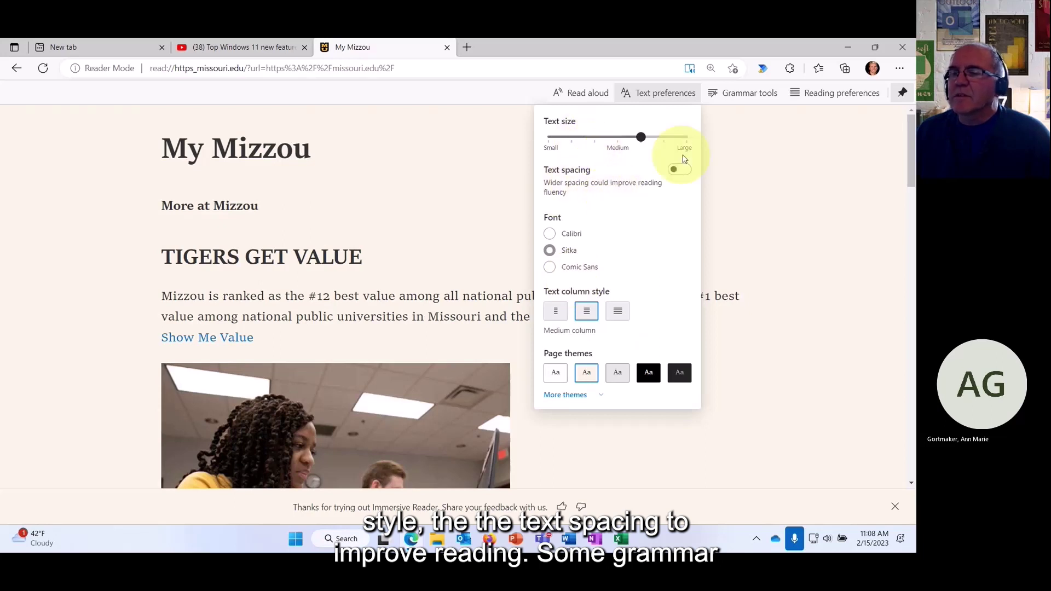
left_click(747, 94)
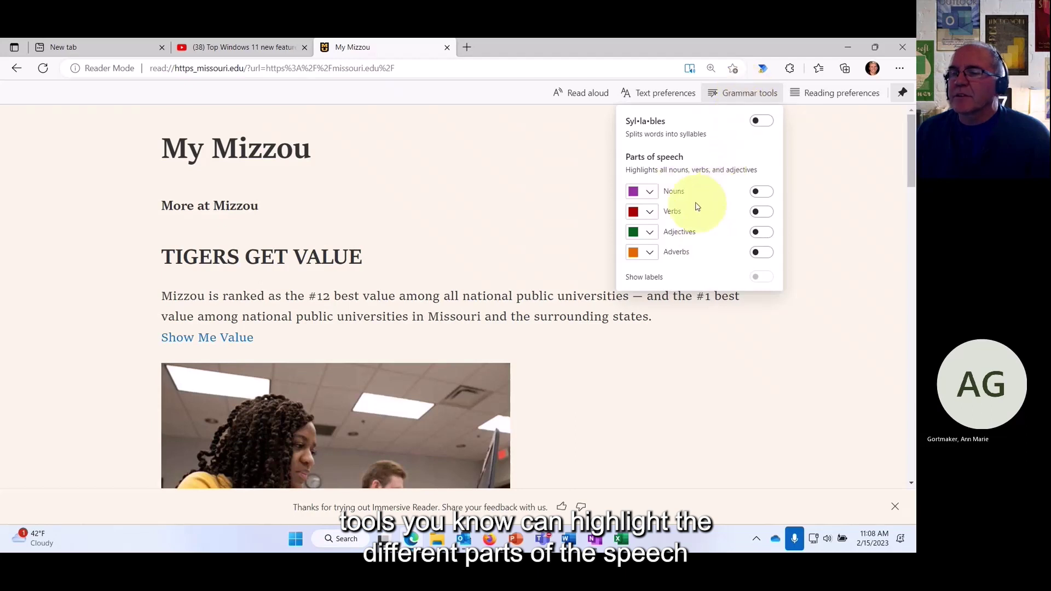
left_click(760, 123)
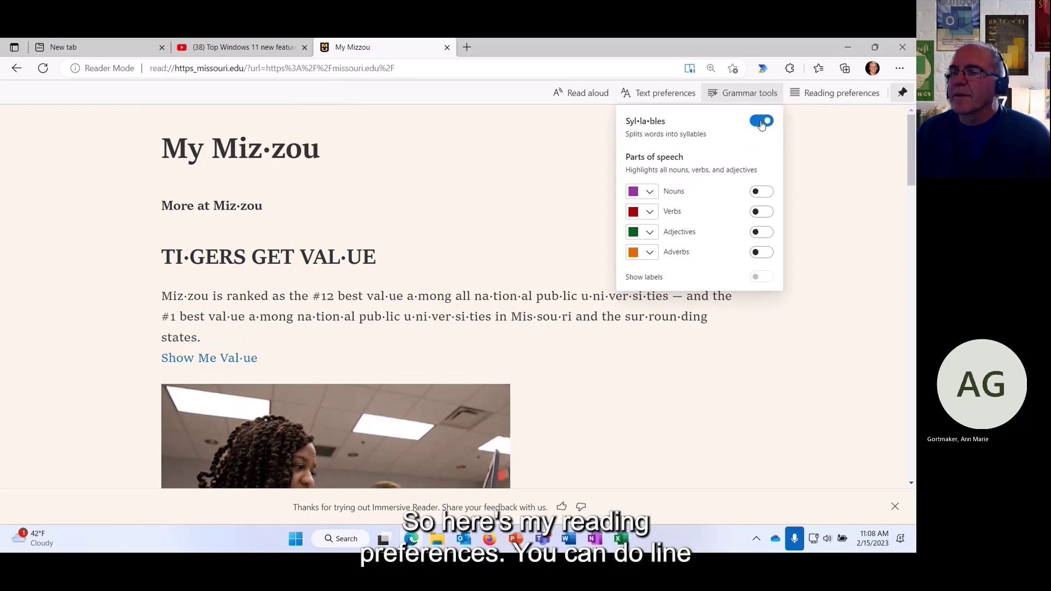
left_click(764, 124)
Try Line focus at three lines and one line, then switch it off
left_click(822, 95)
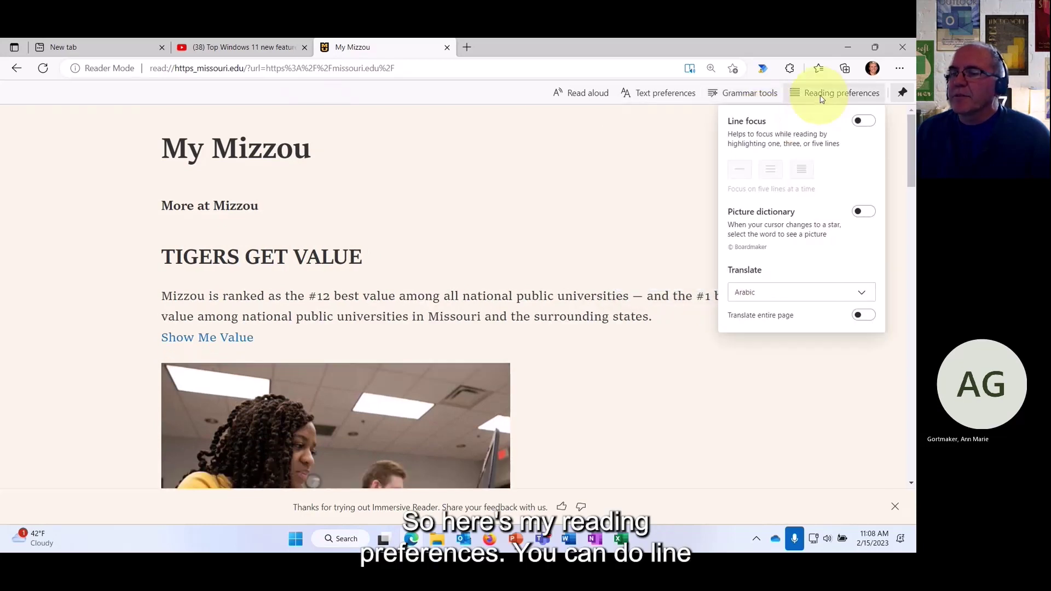
left_click(864, 121)
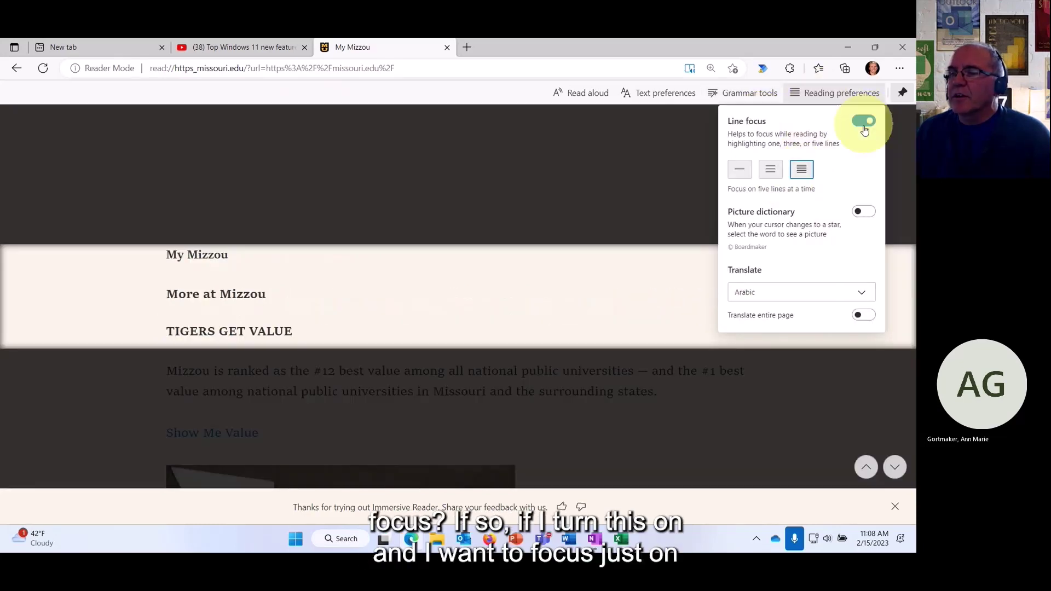
left_click(771, 171)
left_click(740, 171)
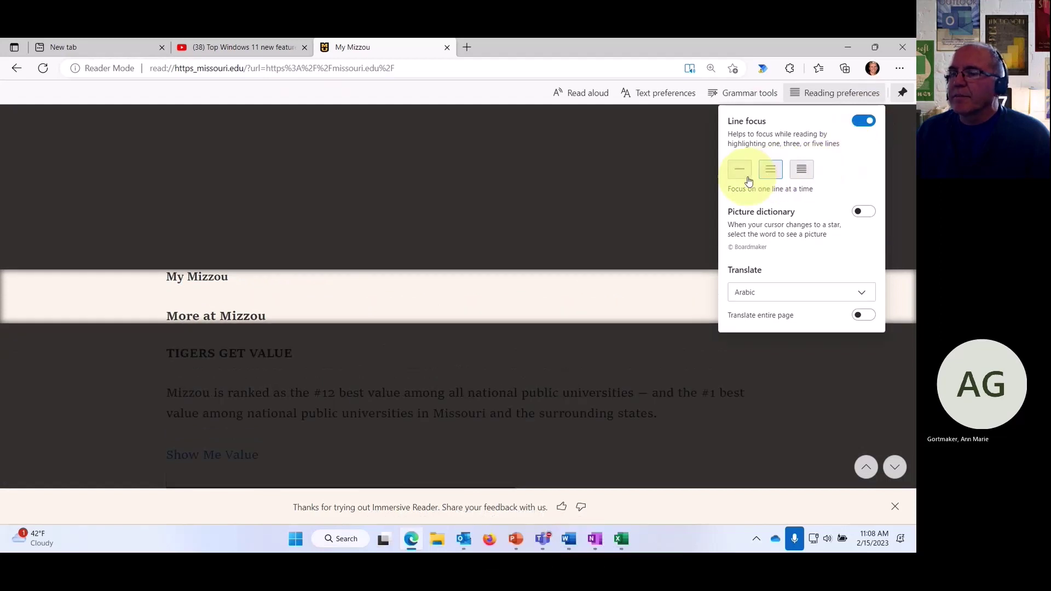
left_click(864, 122)
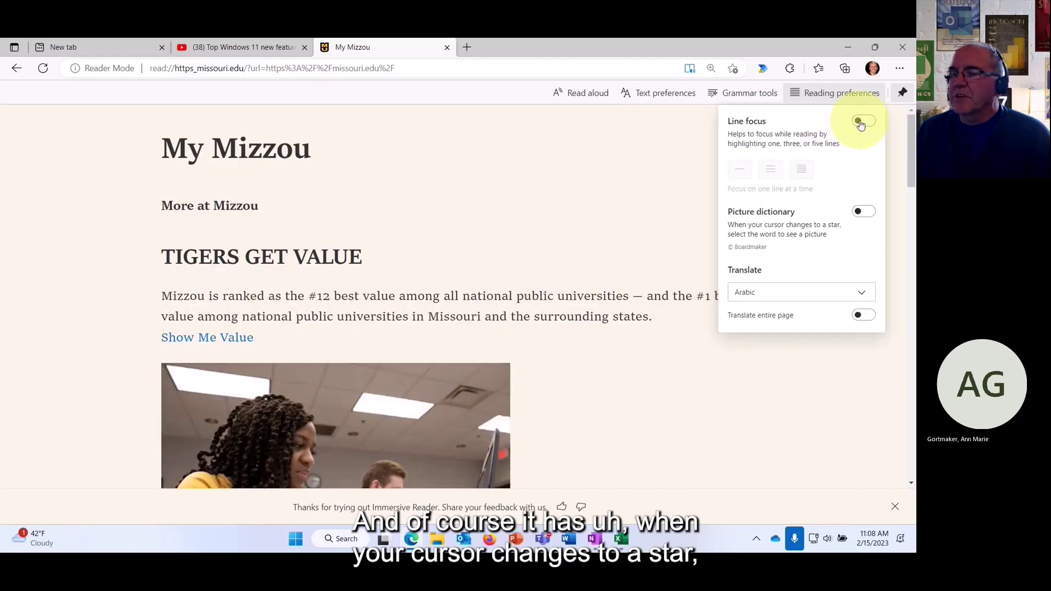
Turn on Picture dictionary, browse the article, then close Reading preferences
left_click(864, 213)
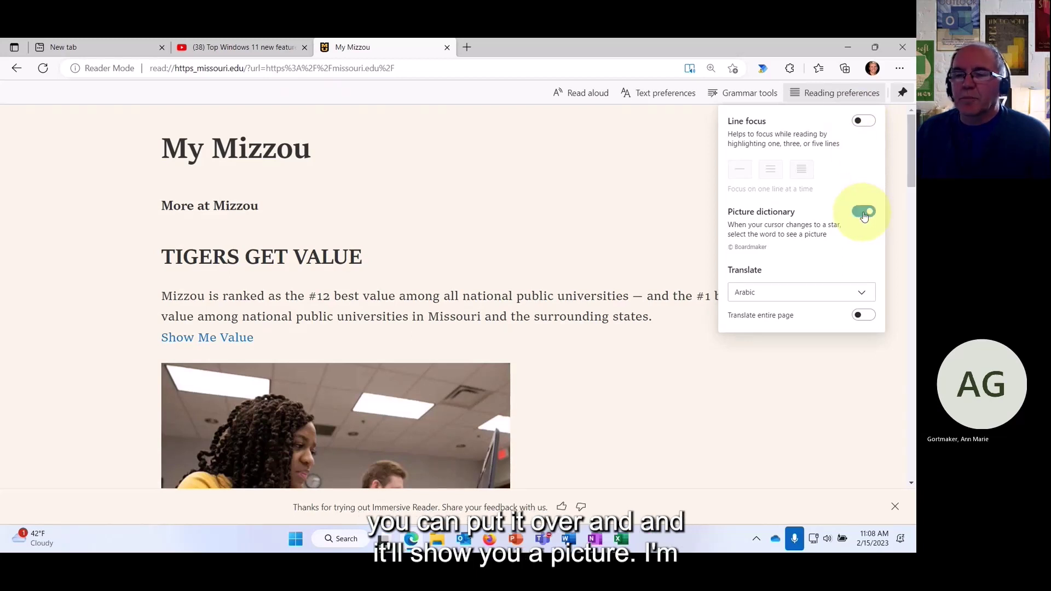
scroll(481, 286, "down", 6)
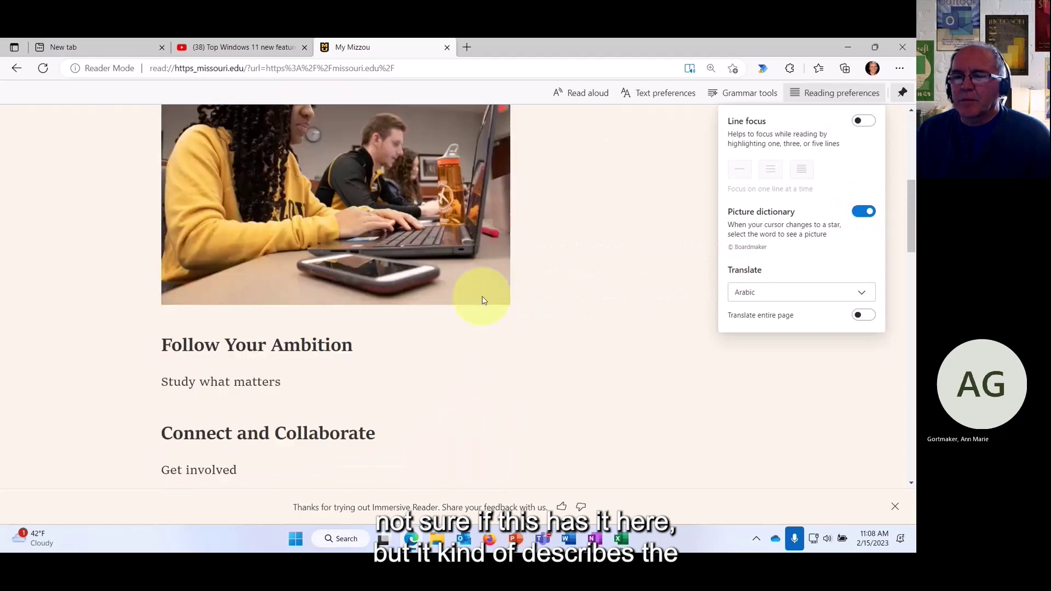
scroll(483, 301, "down", 1)
scroll(341, 371, "up", 5)
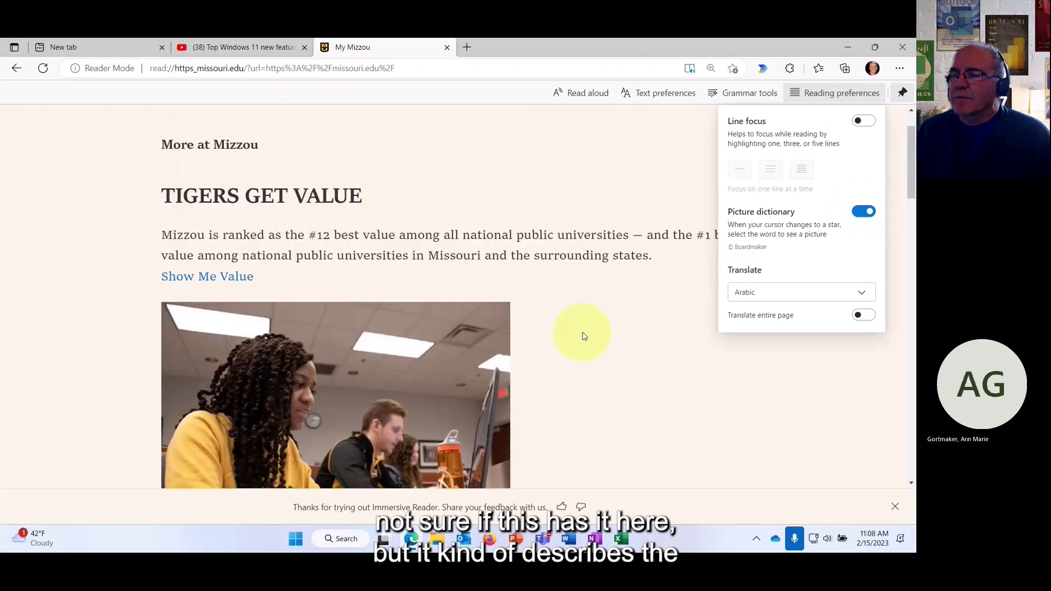
scroll(584, 336, "up", 1)
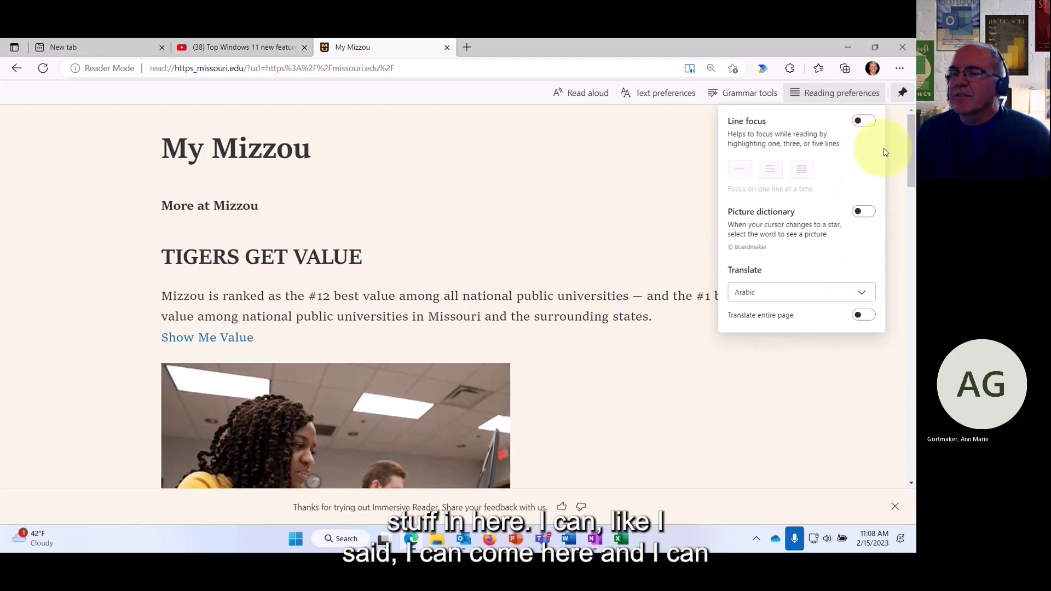
left_click(676, 169)
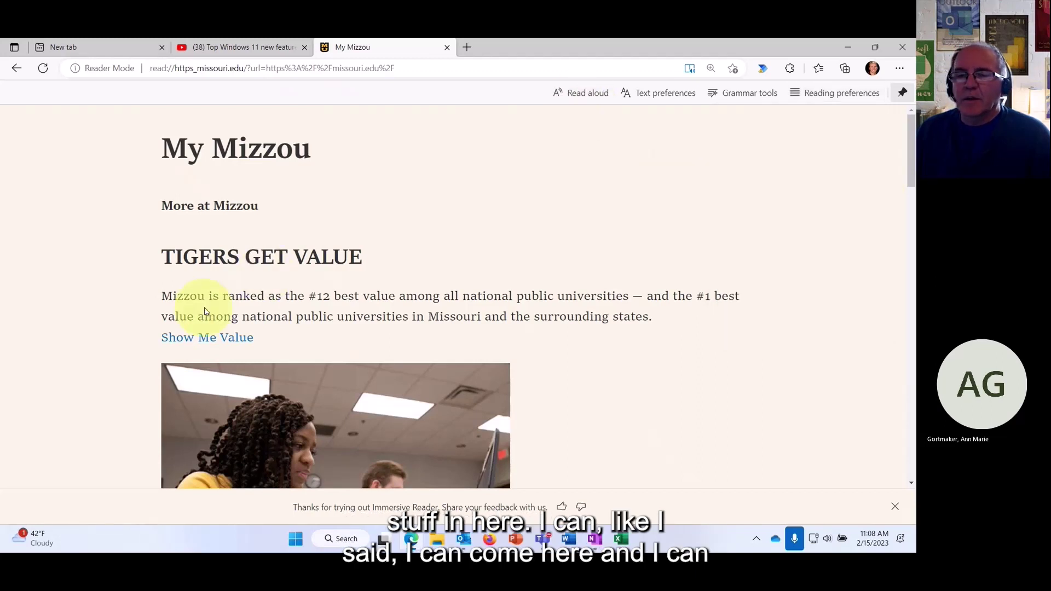
Start Read aloud and browse its voice options without changing the voice
left_click(589, 94)
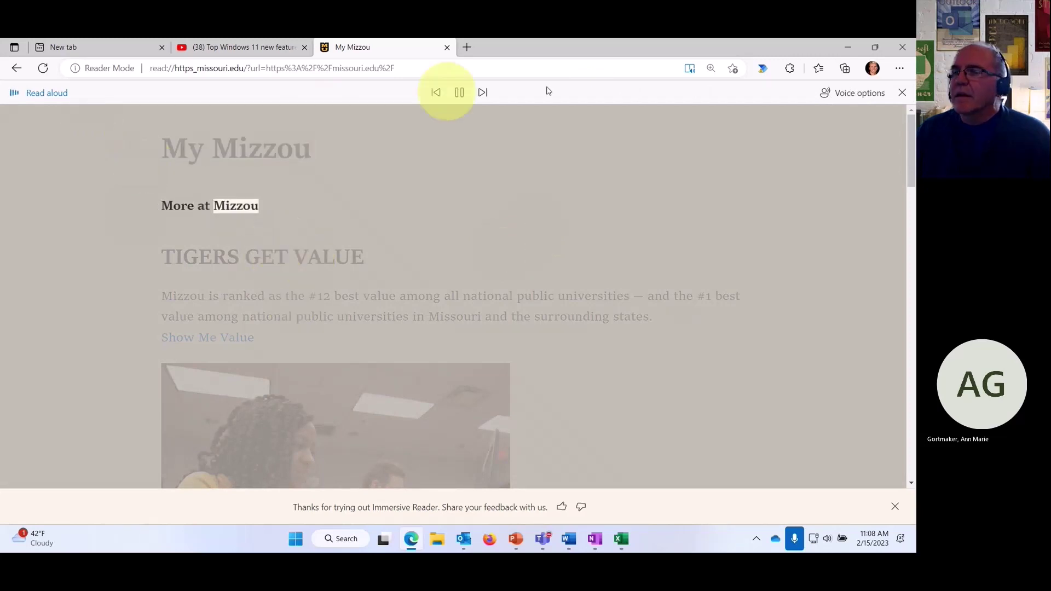
left_click(857, 94)
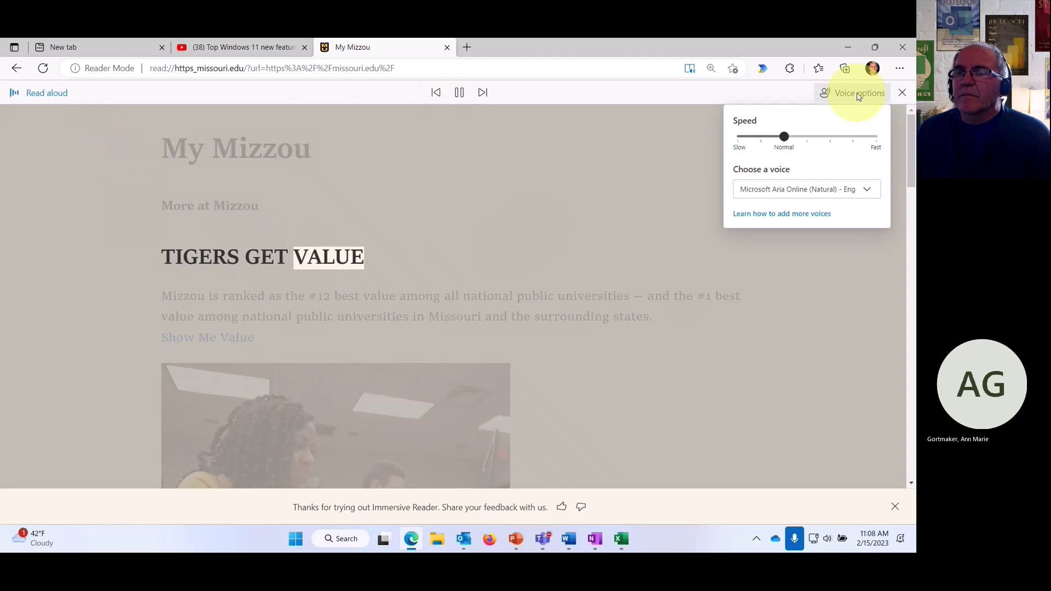
left_click(460, 93)
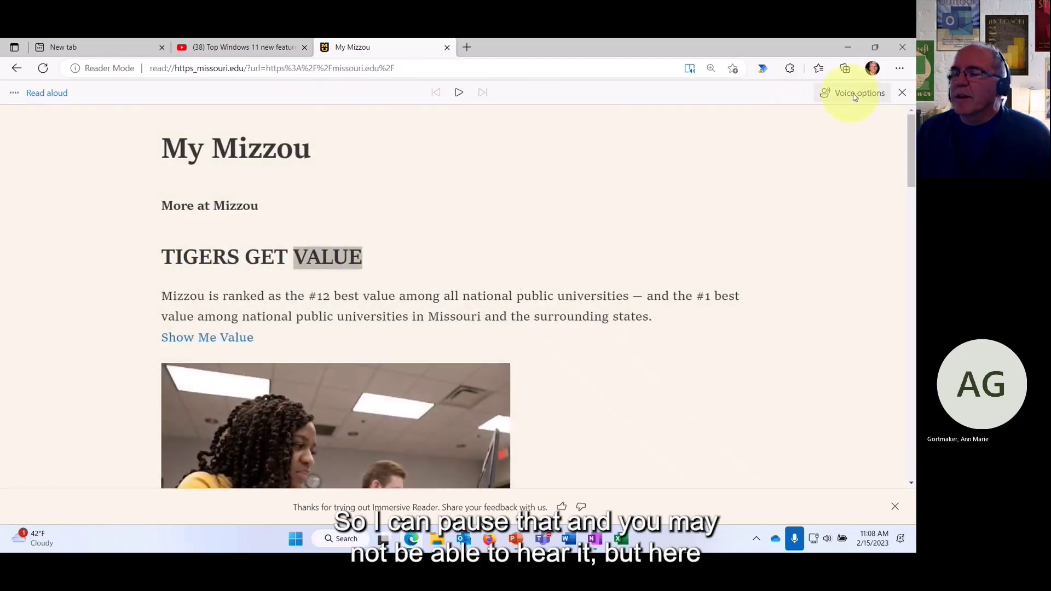
left_click(857, 96)
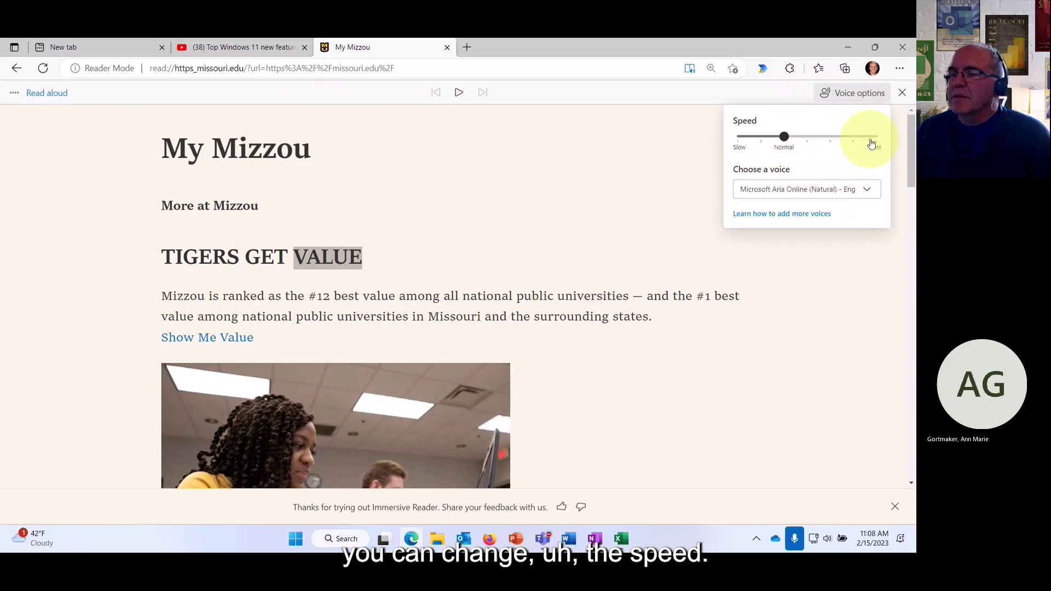
left_click(870, 194)
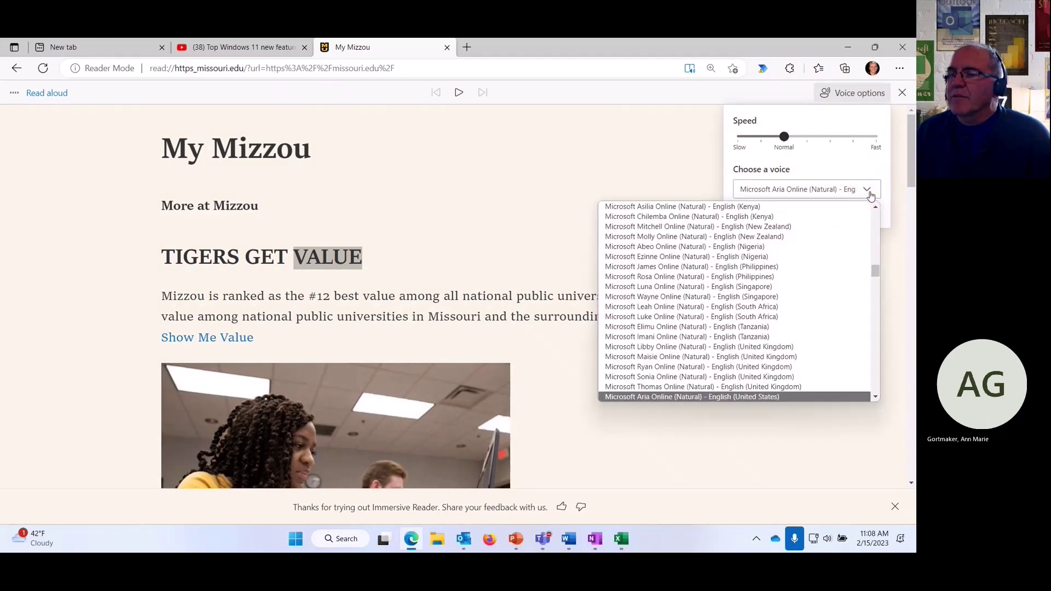
left_click(871, 195)
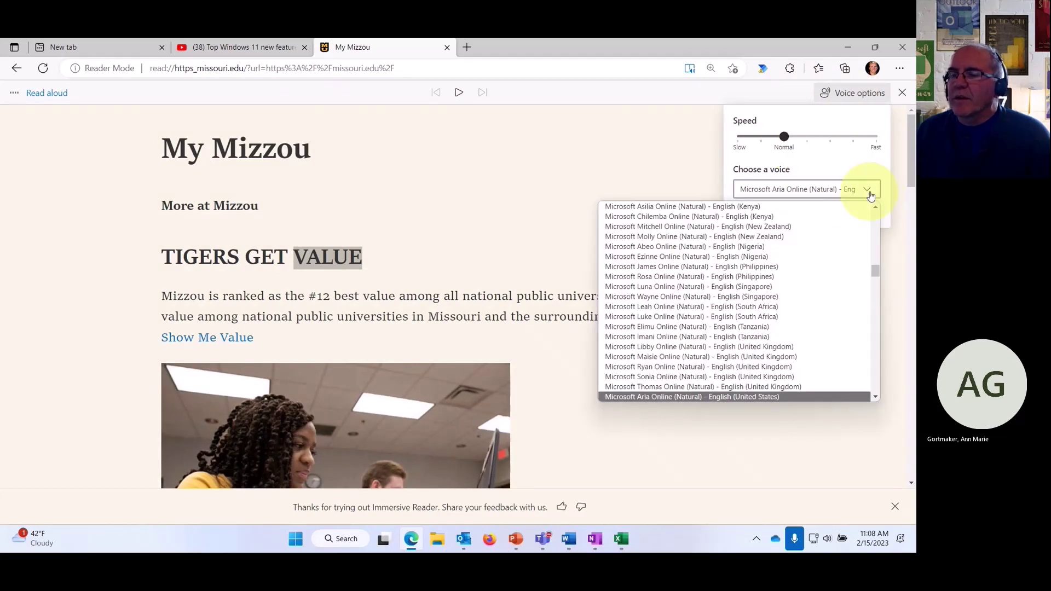
left_click(628, 161)
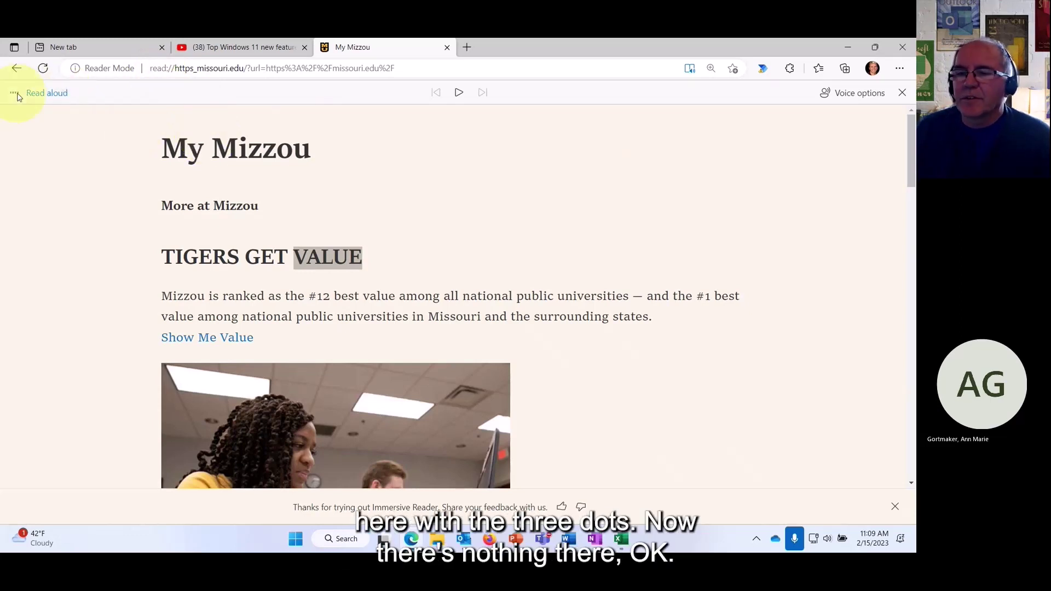
Stop Read aloud, close the My Mizzou tab and minimize Edge
left_click(903, 93)
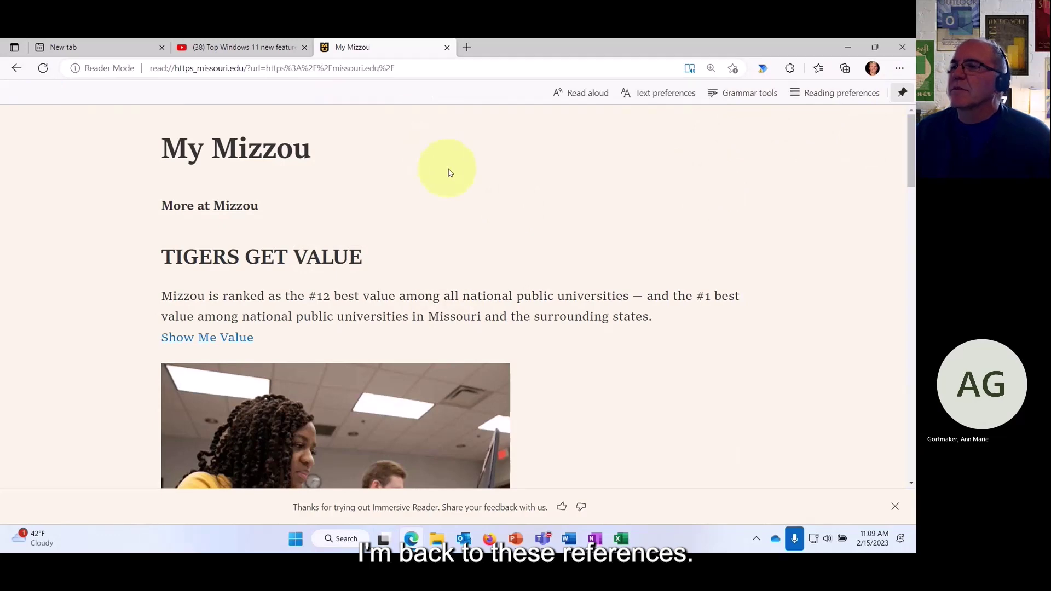
left_click(448, 48)
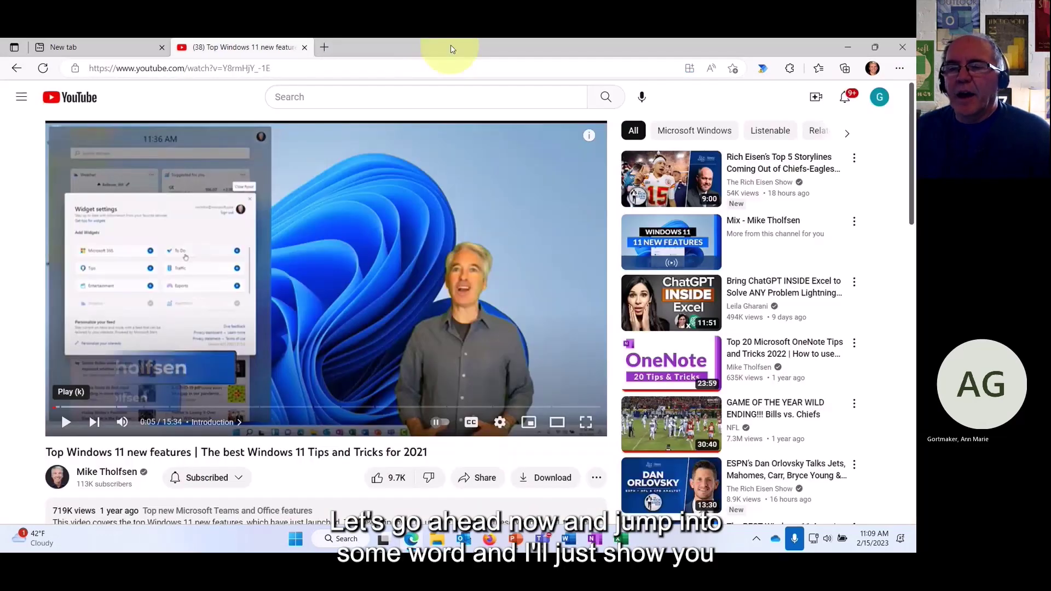
left_click(848, 48)
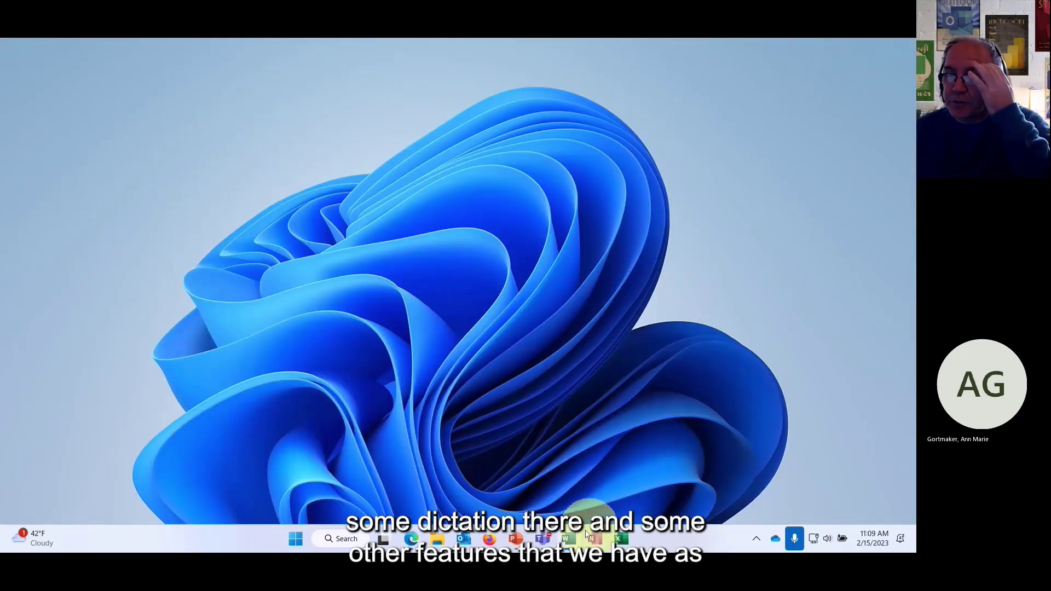
Bring up the BYOD Scenario Brainstorming document and add blank lines above its title
mouse_move(571, 542)
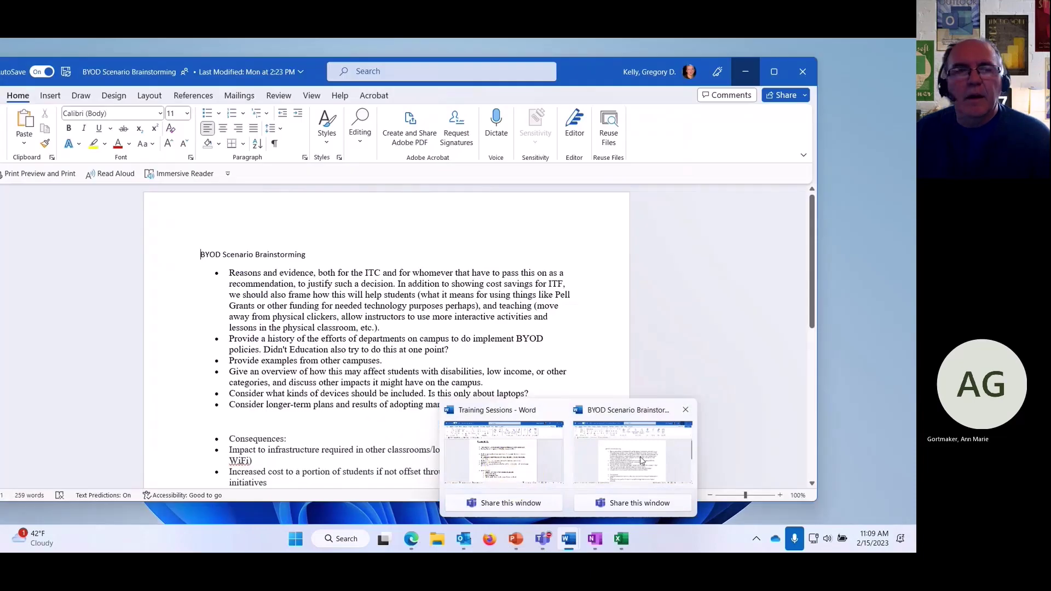
left_click(630, 454)
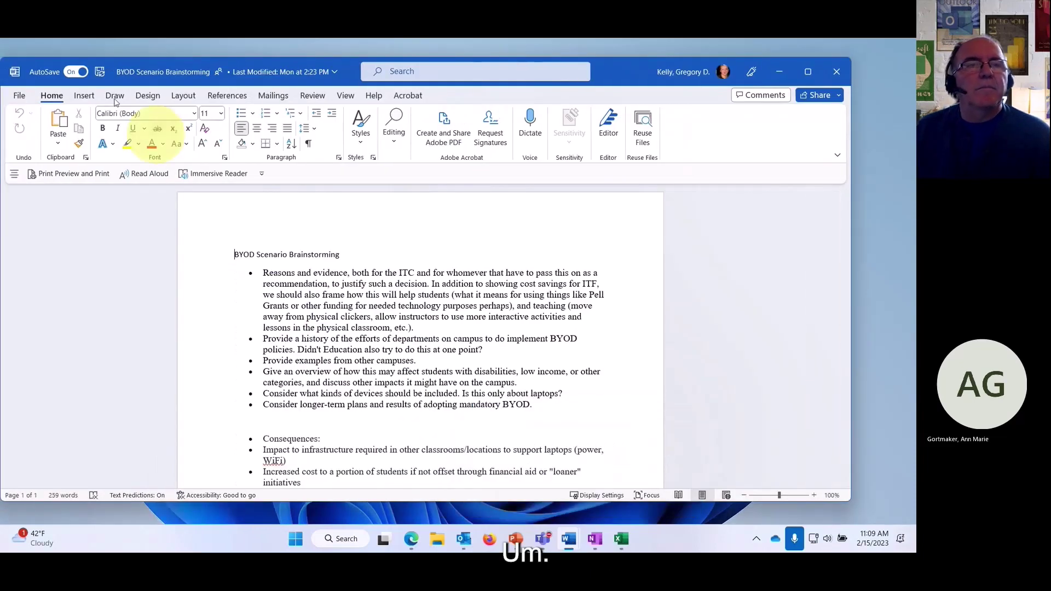
left_click(393, 243)
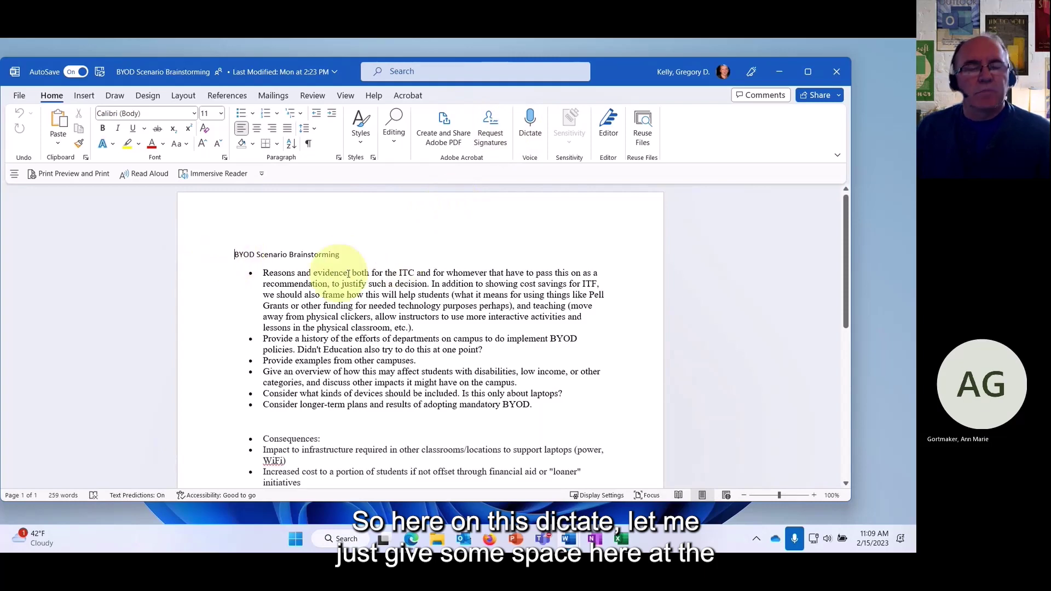
key("Return")
key("Return")
key("Return")
key("Return")
key("Return")
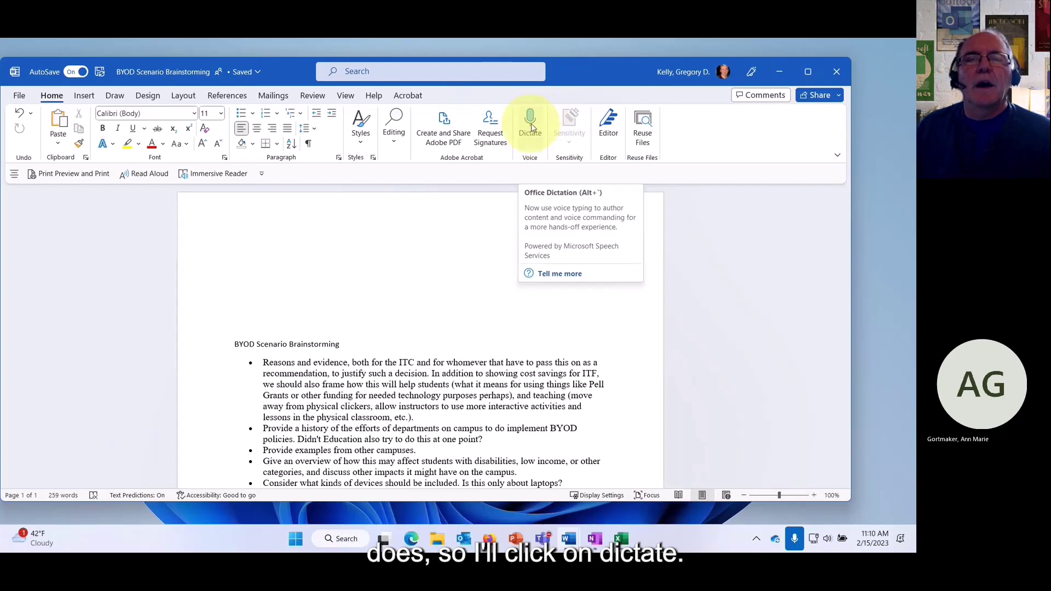
Dictate two lines above the title, bolding the second by voice, then stop dictation
left_click(540, 123)
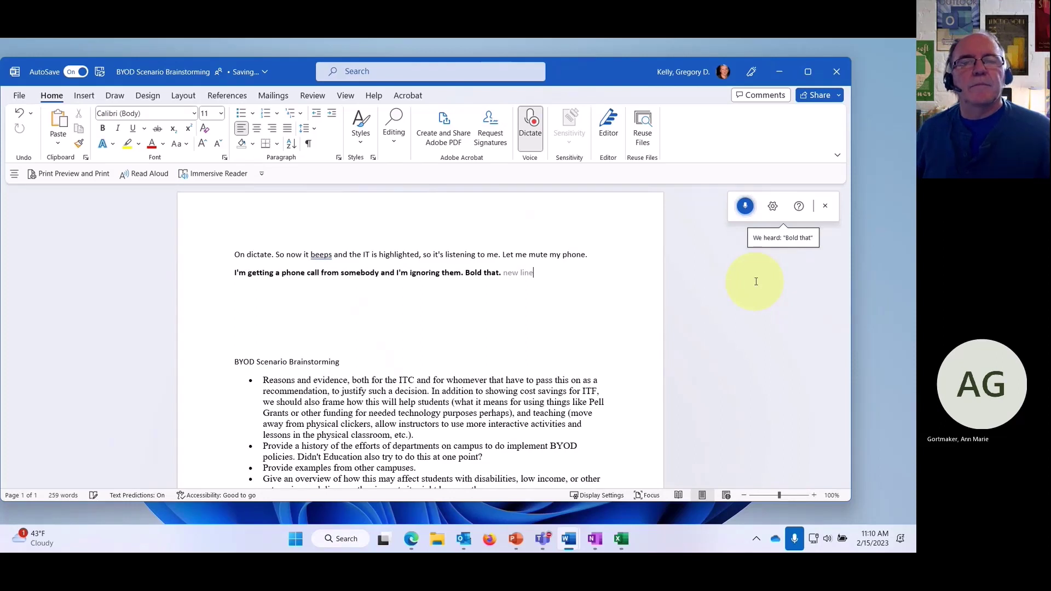
left_click(745, 206)
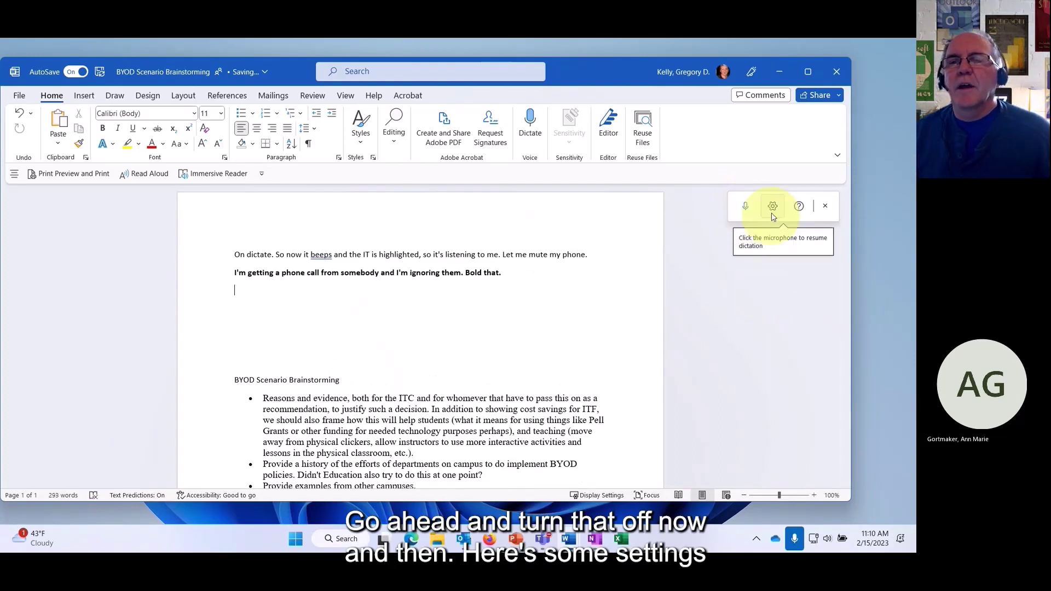
Check the dictation settings, then delete the stray 'Bold that.' after 'ignoring them.'
left_click(773, 207)
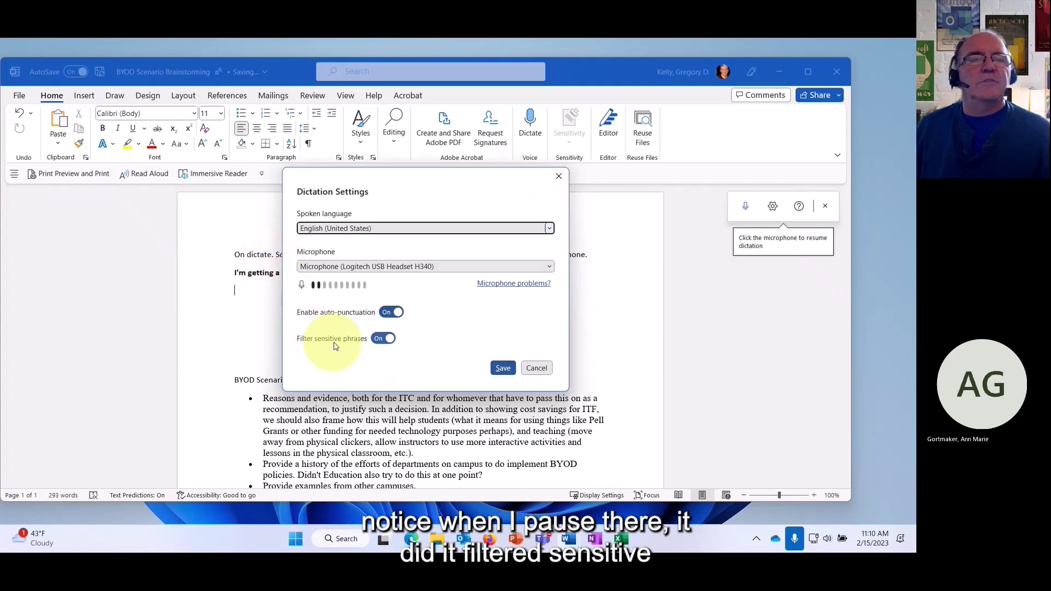
left_click(536, 369)
left_click(509, 274)
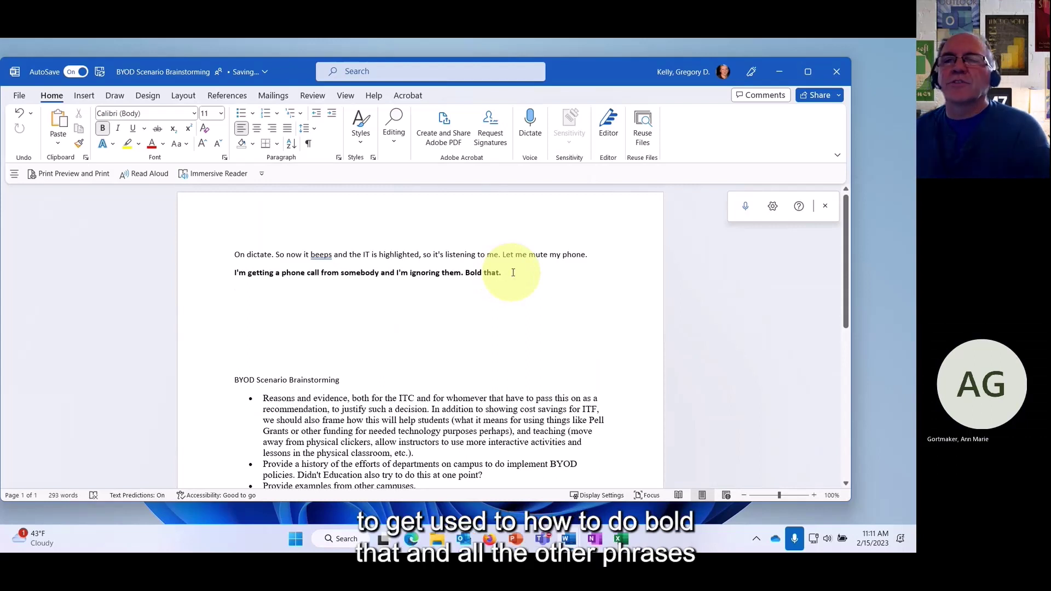
key("BackSpace")
key("BackSpace")
key("BackSpace")
key("BackSpace")
key("BackSpace")
key("BackSpace")
key("BackSpace")
key("BackSpace")
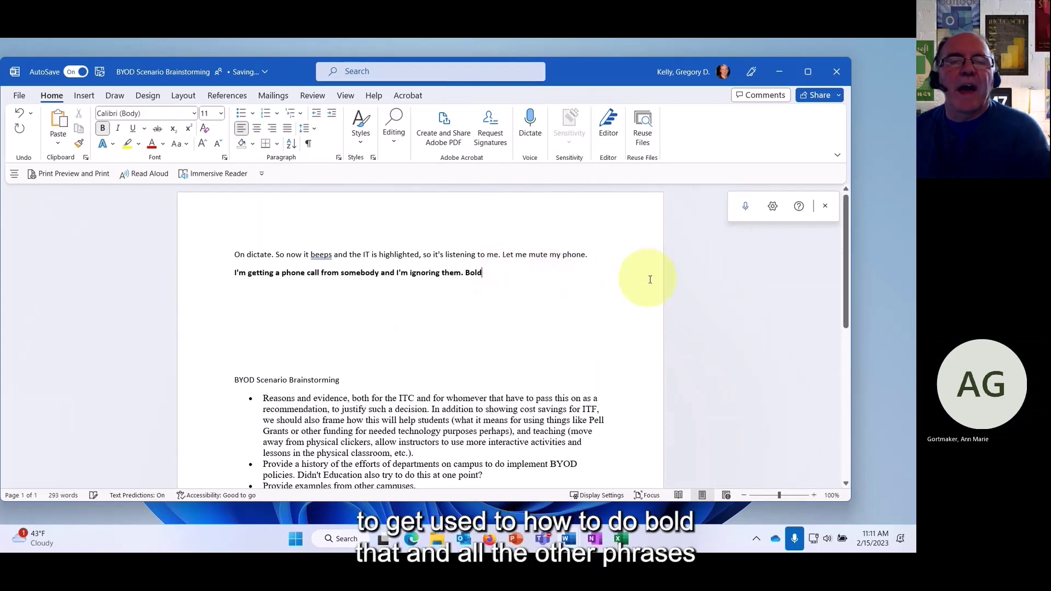
key("BackSpace")
key("BackSpace")
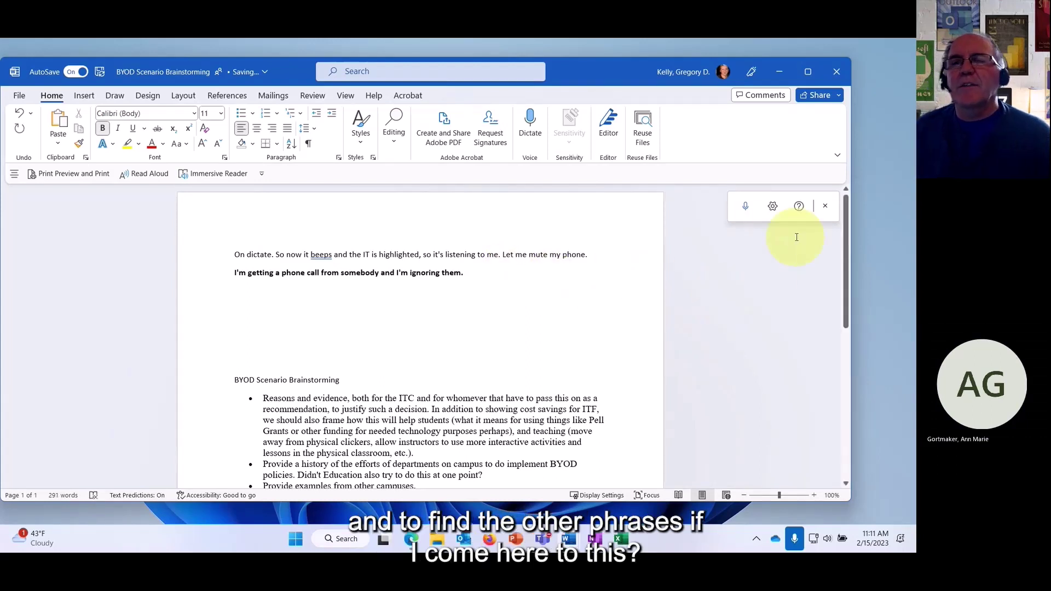
Open dictation help and browse the Punctuation commands, then collapse them
left_click(799, 206)
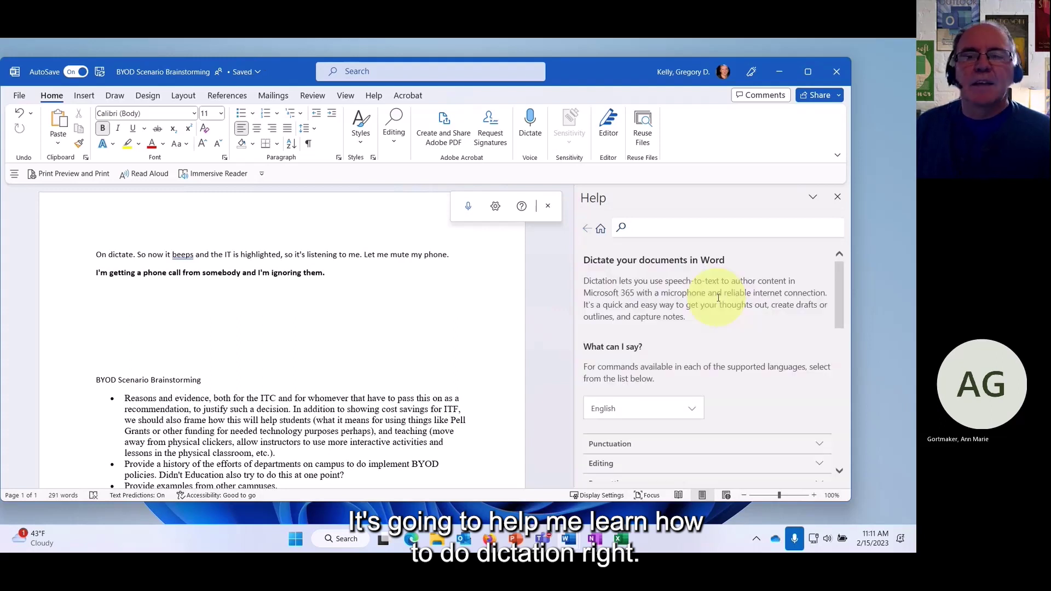
scroll(719, 298, "down", 3)
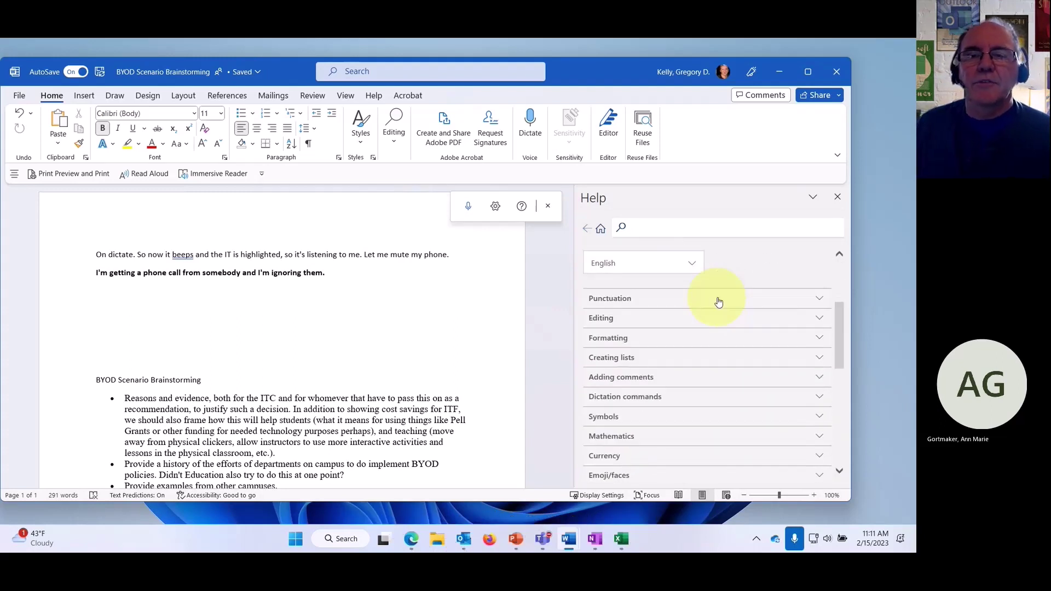
left_click(821, 303)
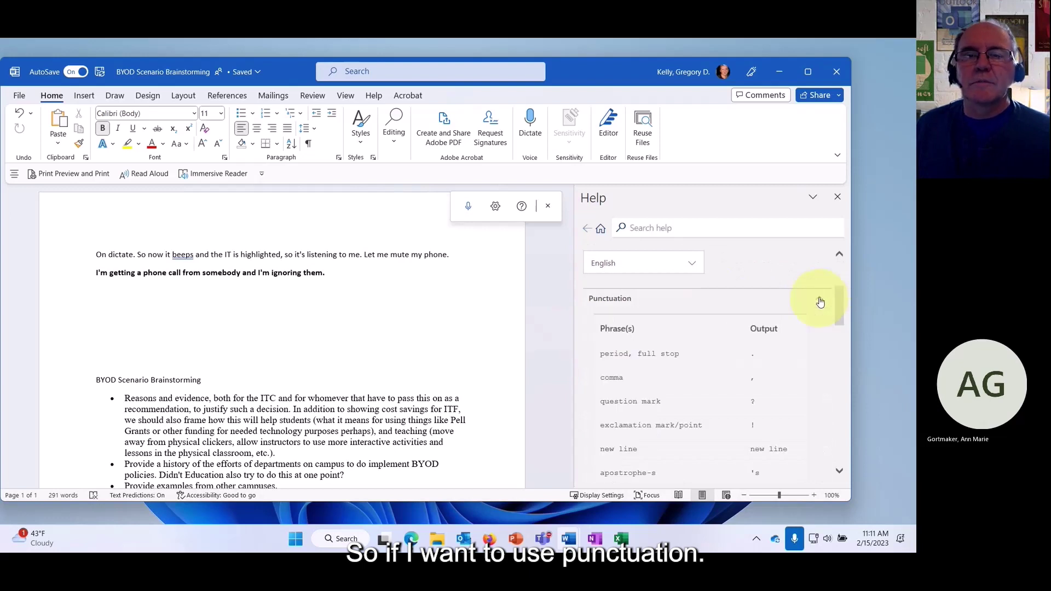
scroll(753, 331, "down", 2)
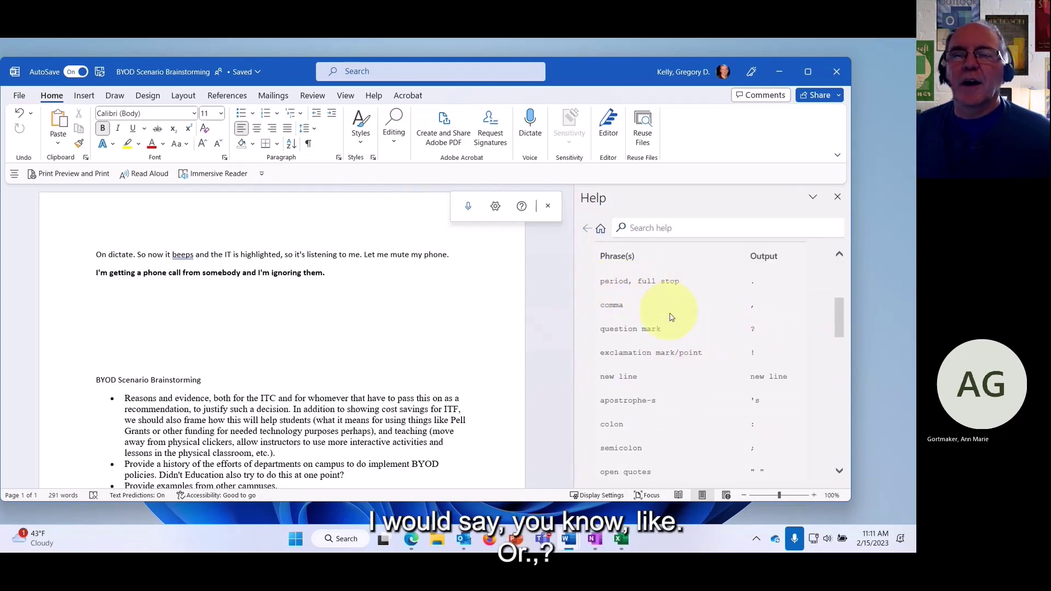
scroll(725, 339, "down", 1)
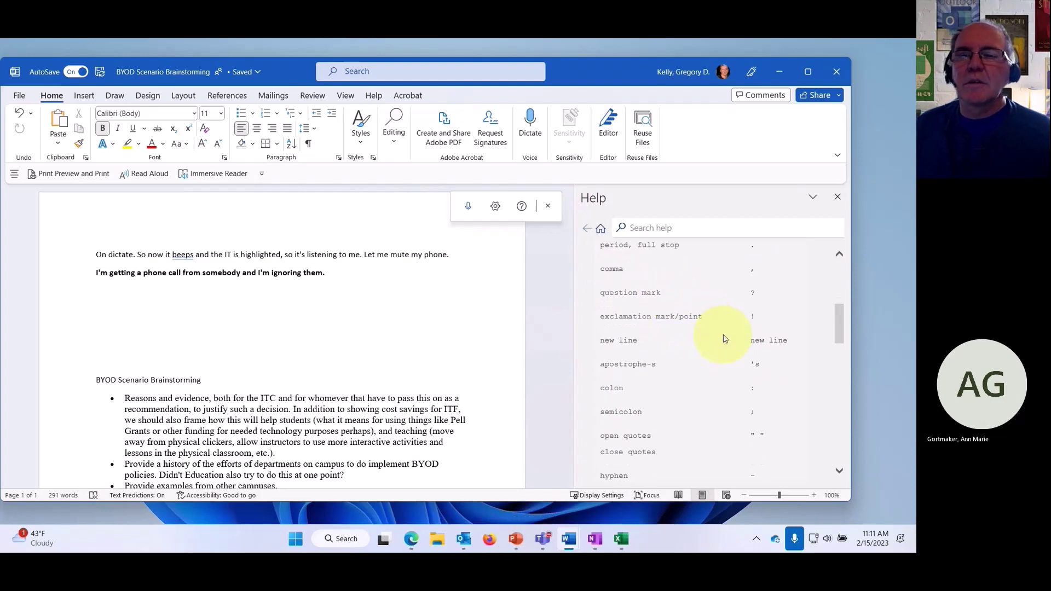
scroll(684, 354, "down", 2)
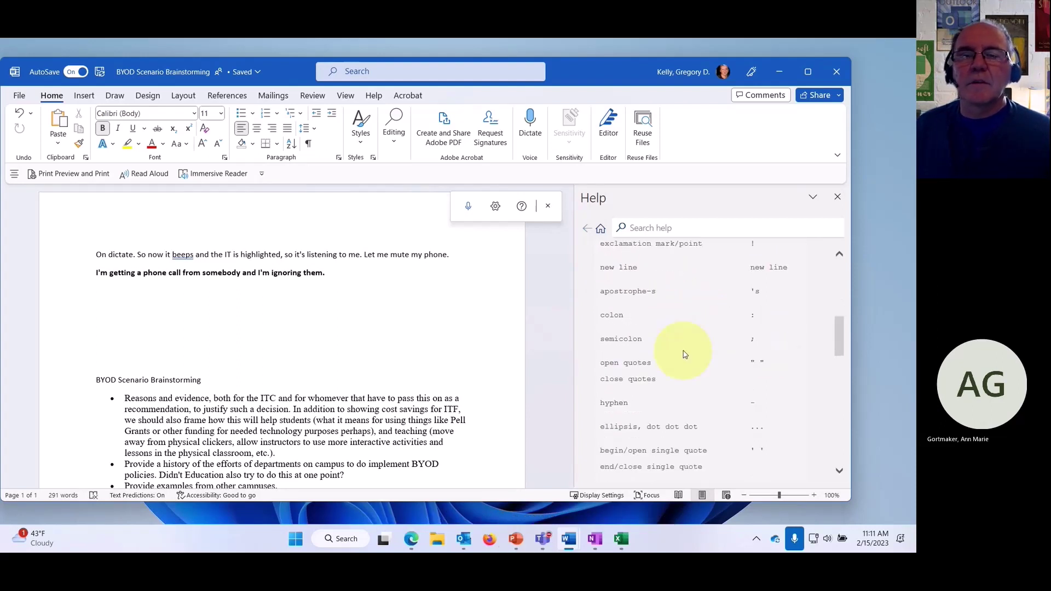
scroll(684, 354, "up", 5)
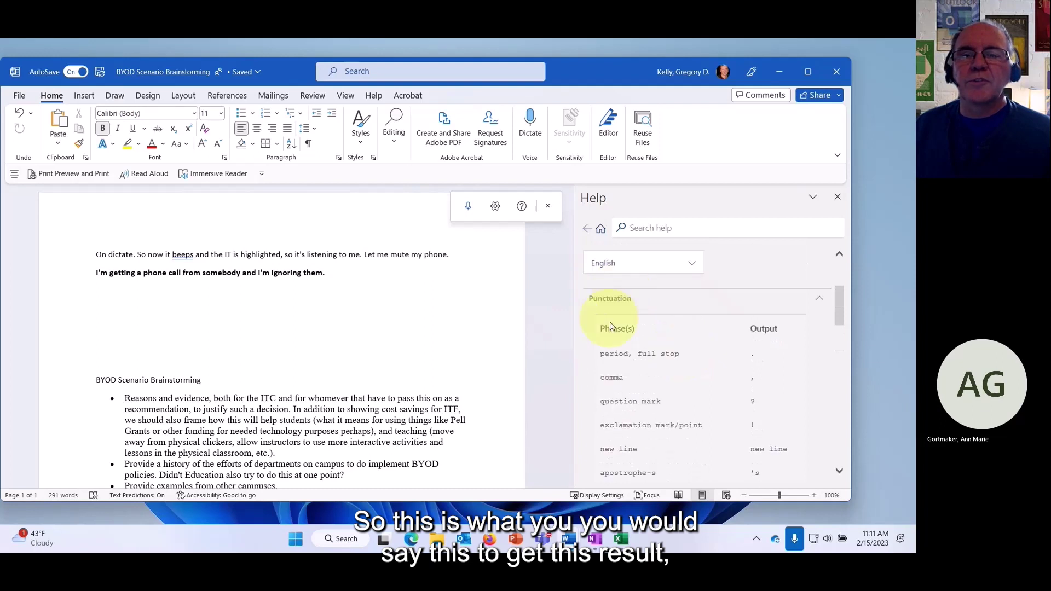
scroll(699, 380, "down", 4)
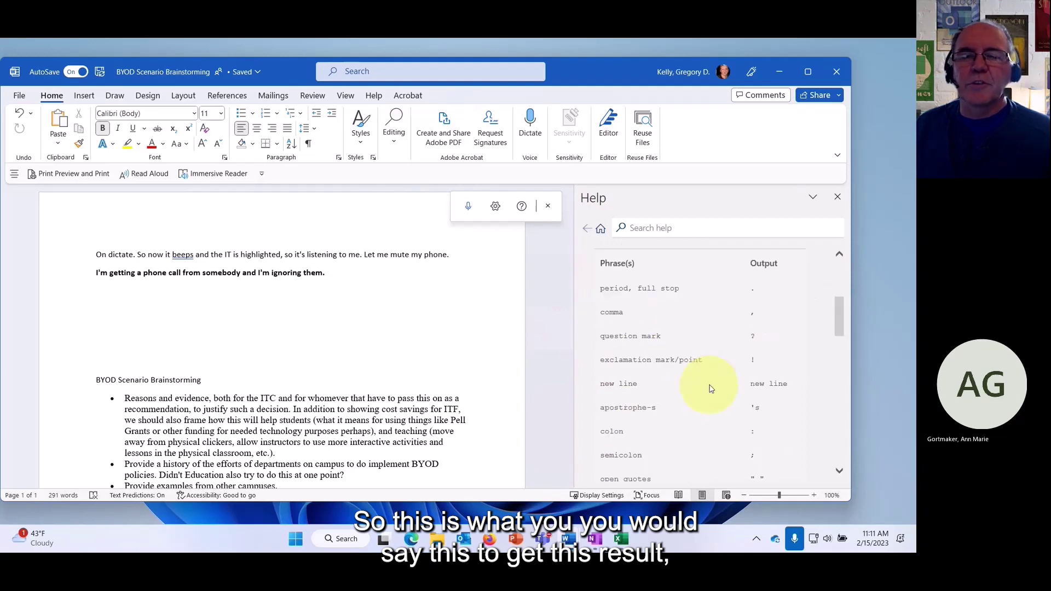
scroll(699, 380, "up", 5)
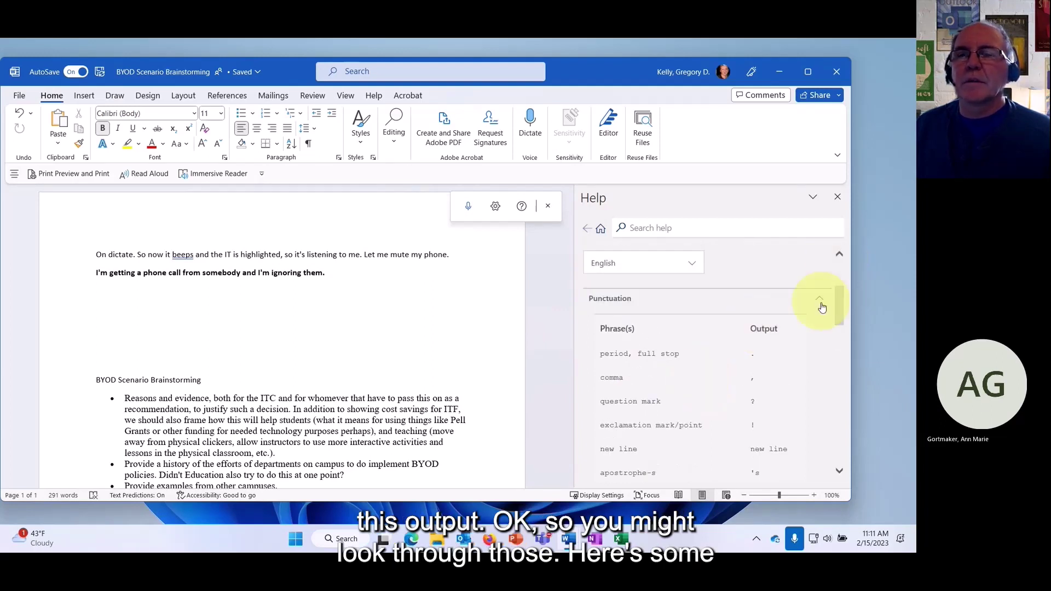
left_click(820, 303)
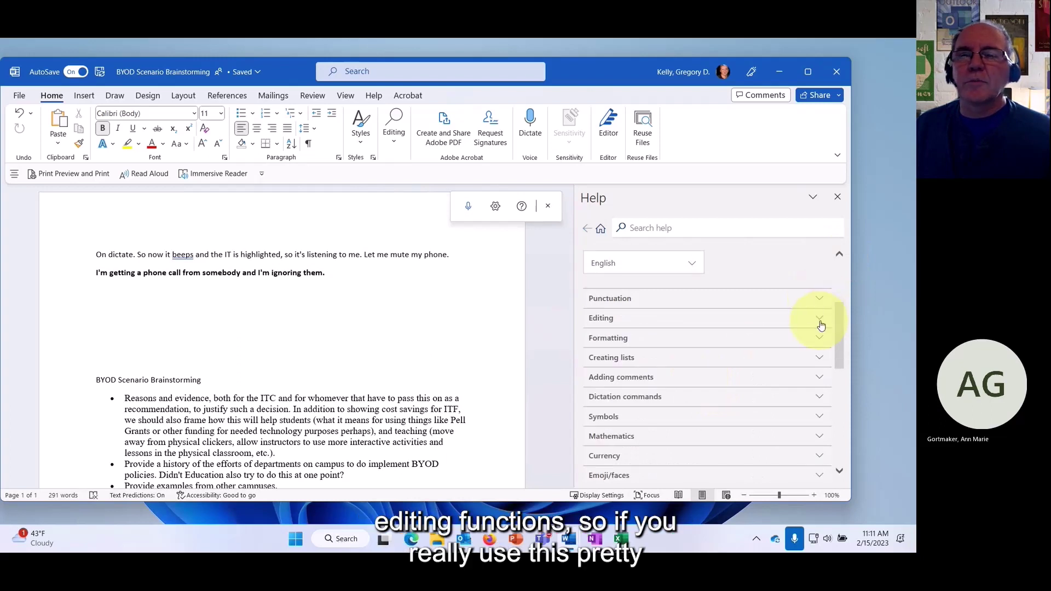
Glance at the Editing and Mathematics dictation commands, then close the Help pane
left_click(822, 320)
left_click(822, 322)
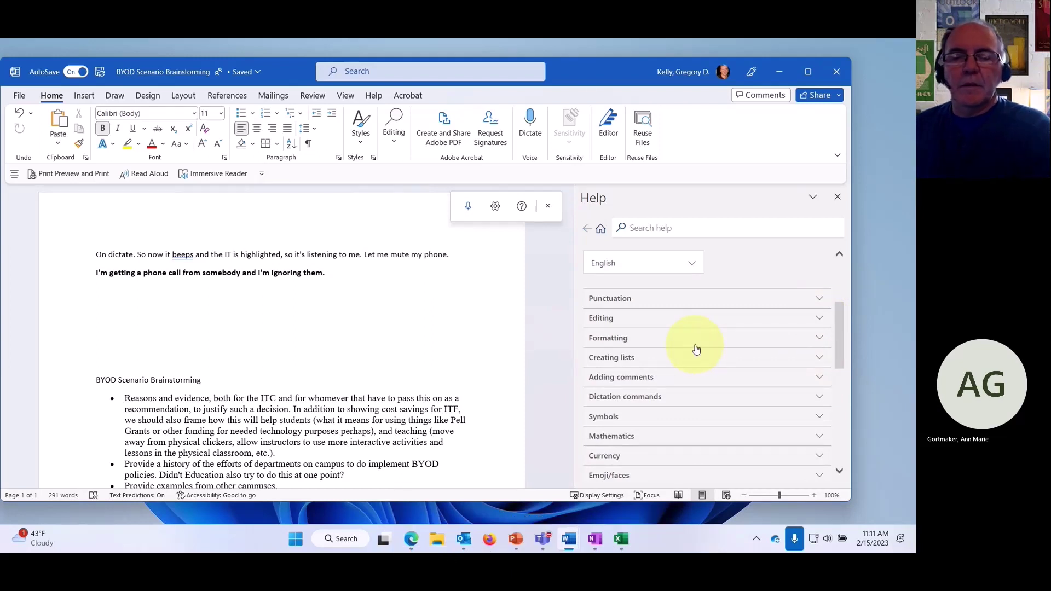
left_click(820, 438)
scroll(720, 423, "down", 3)
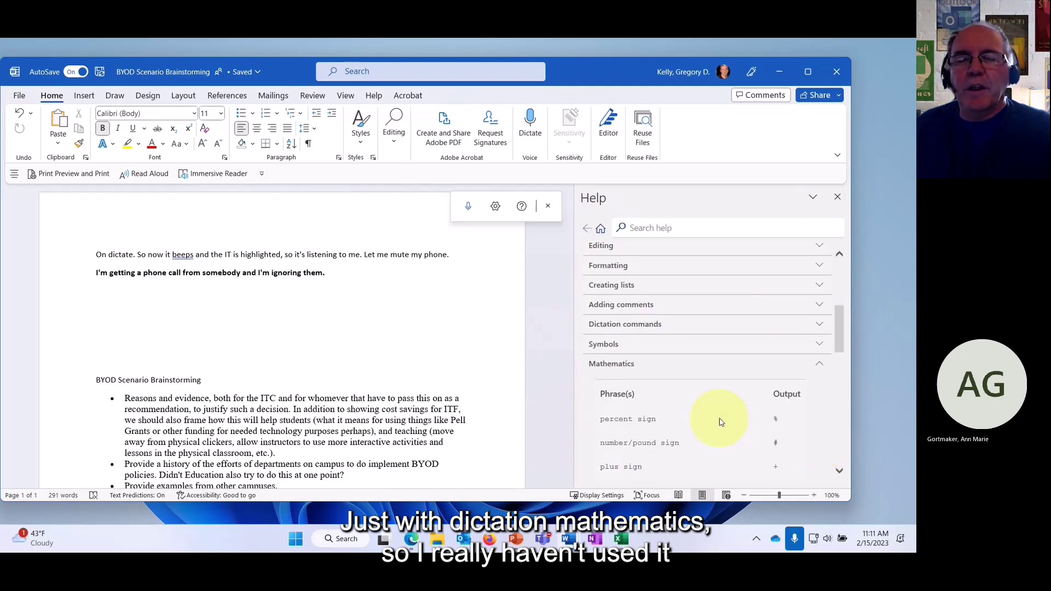
scroll(722, 421, "up", 2)
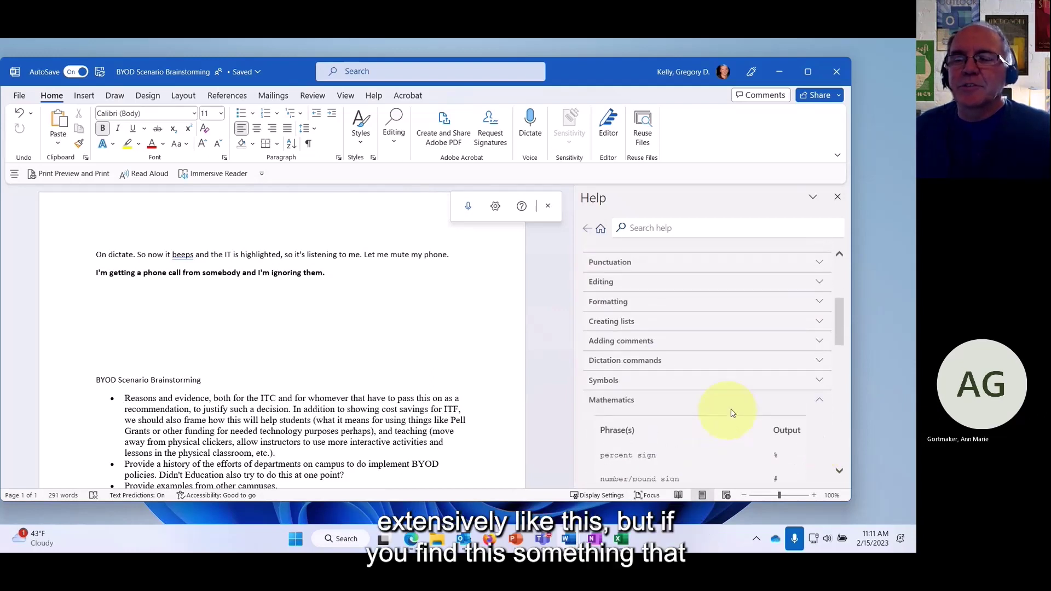
left_click(820, 402)
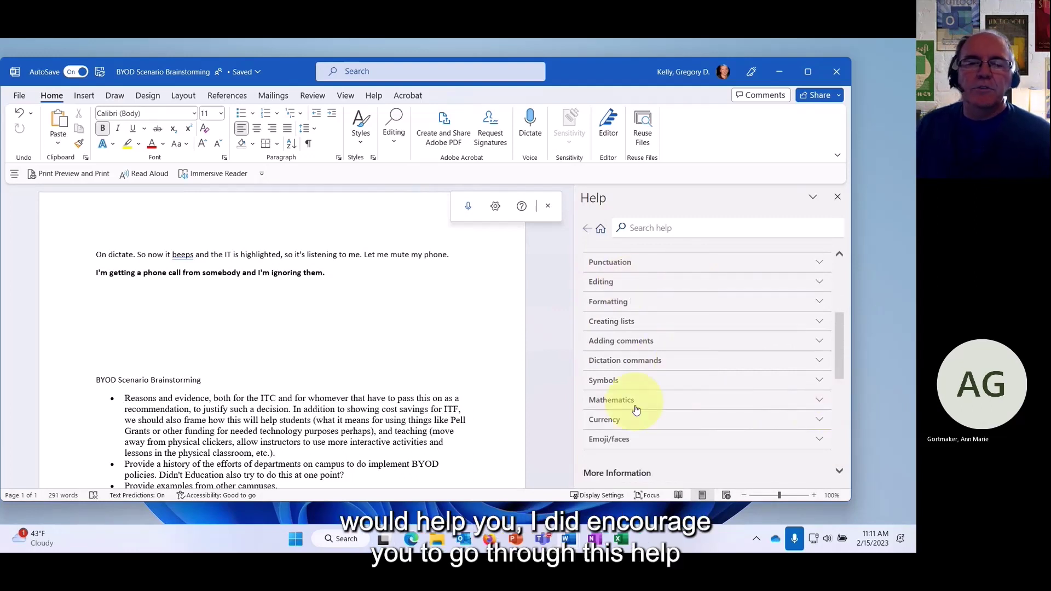
scroll(640, 395, "down", 3)
scroll(642, 393, "up", 5)
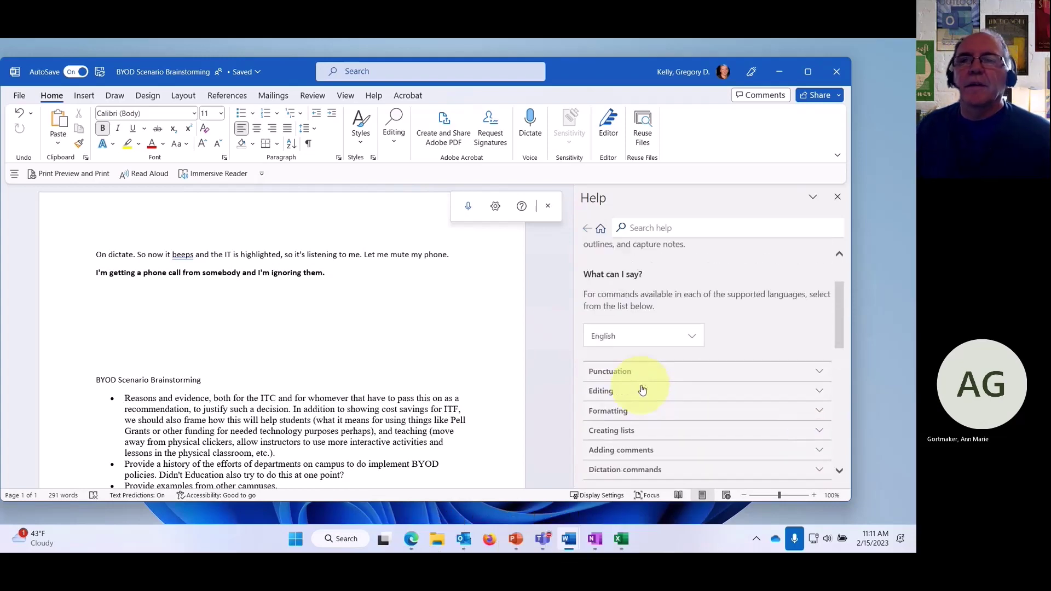
left_click(838, 198)
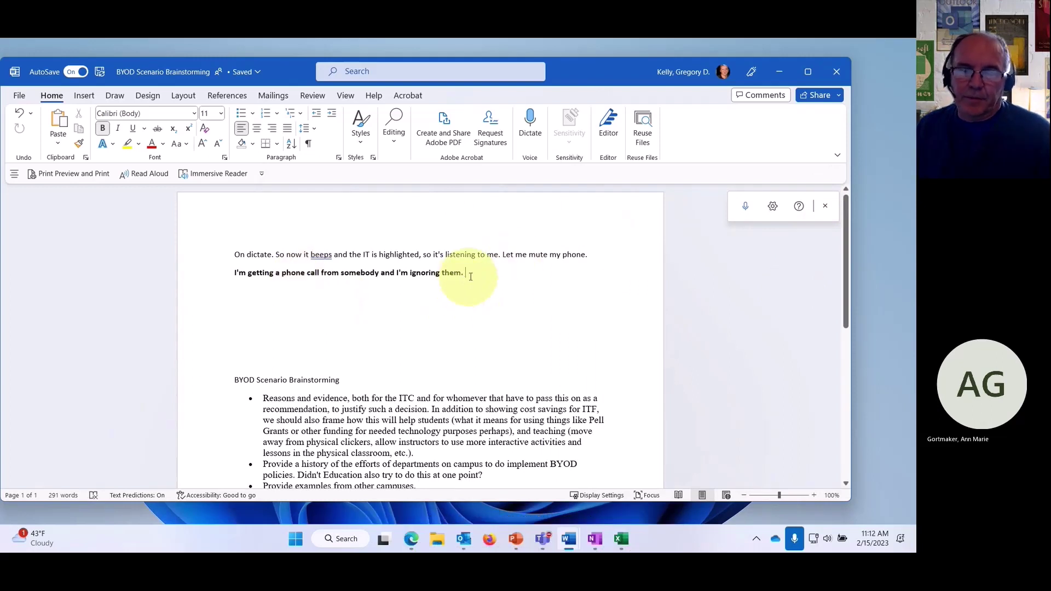
Delete both dictated lines and the blank lines, turning dictation off, so the title leads
left_click_drag(471, 274, 233, 269)
key("Delete")
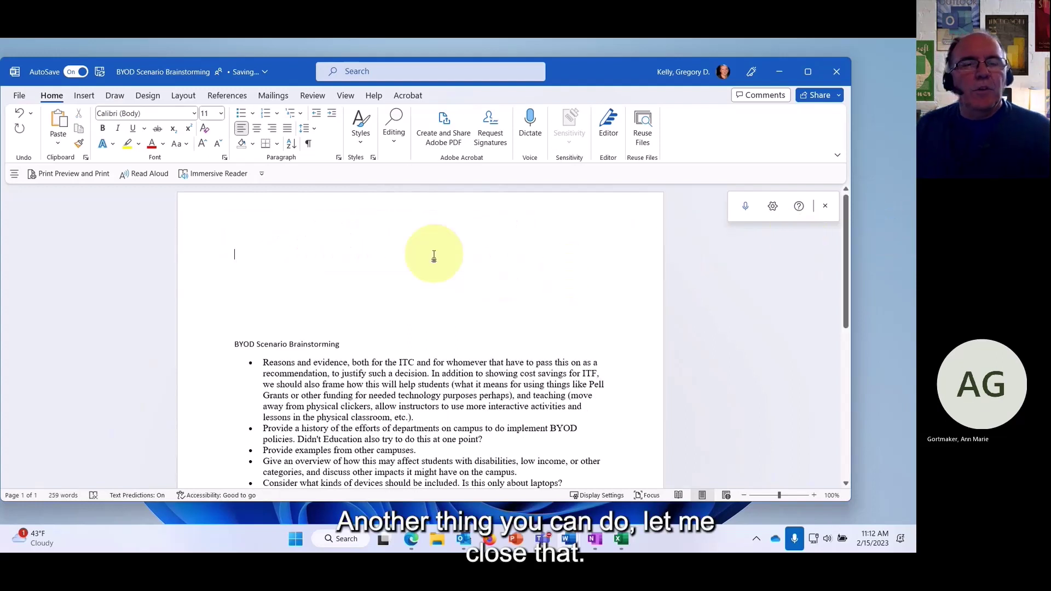
left_click(825, 206)
key("Delete")
key("Delete")
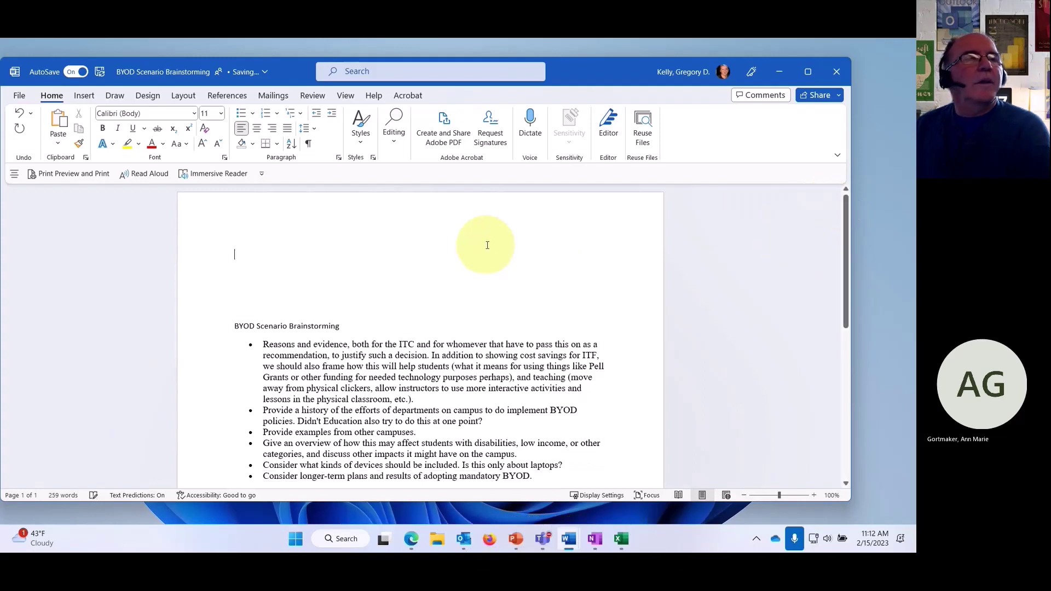
key("Delete")
key("Delete")
key("Delete")
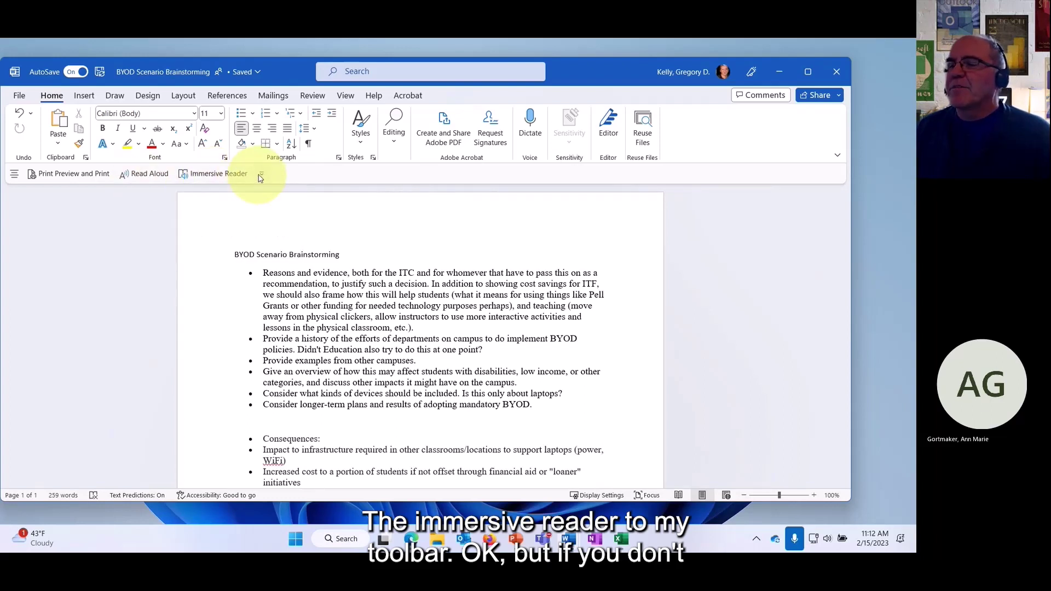
Have Word read the document aloud from the first bullet, 'Reasons', then pause it
left_click(311, 99)
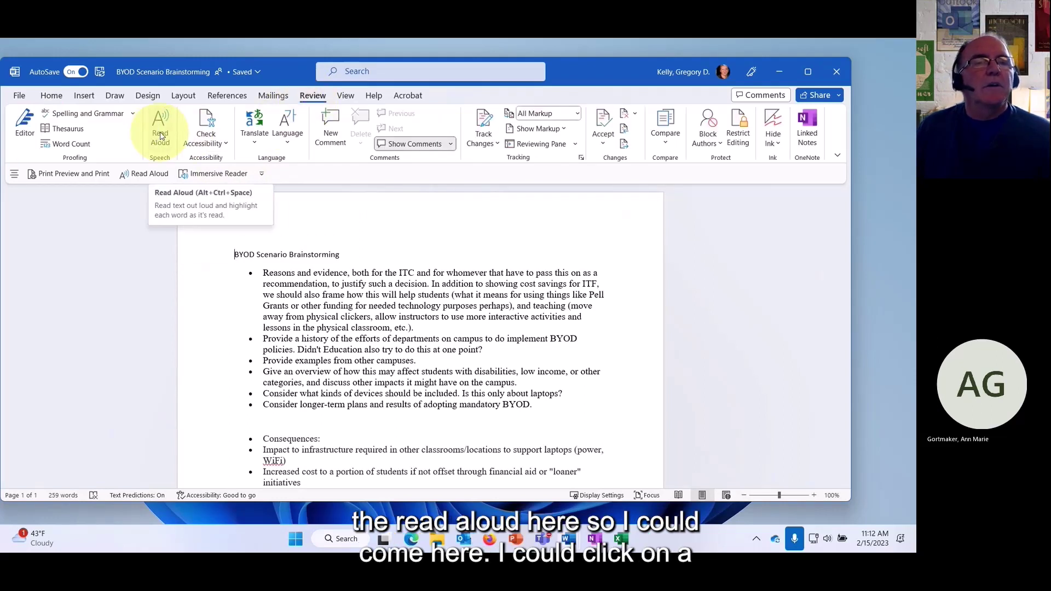
left_click(264, 273)
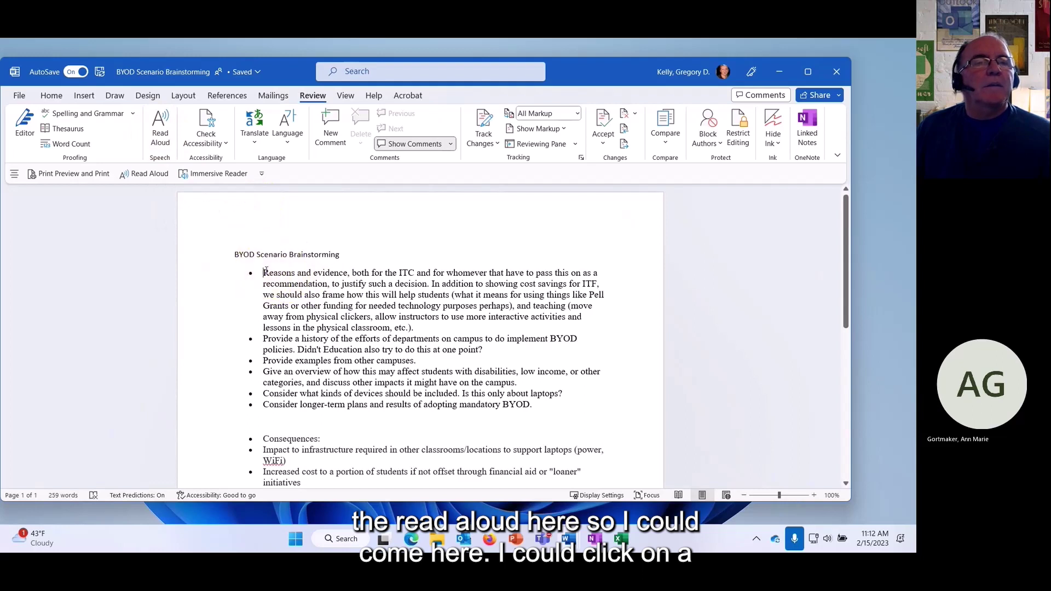
left_click(162, 131)
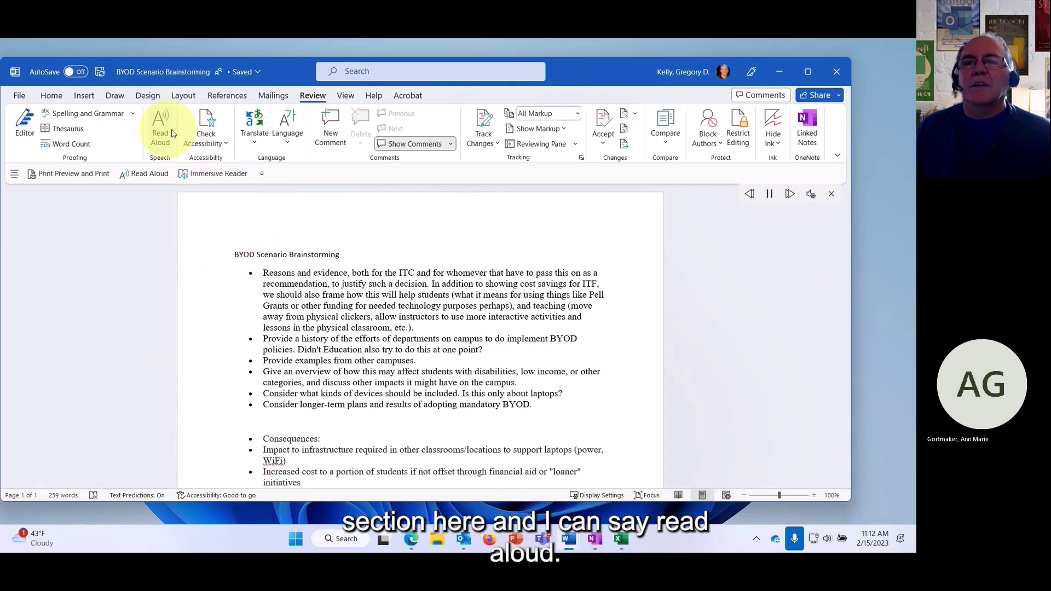
left_click(770, 195)
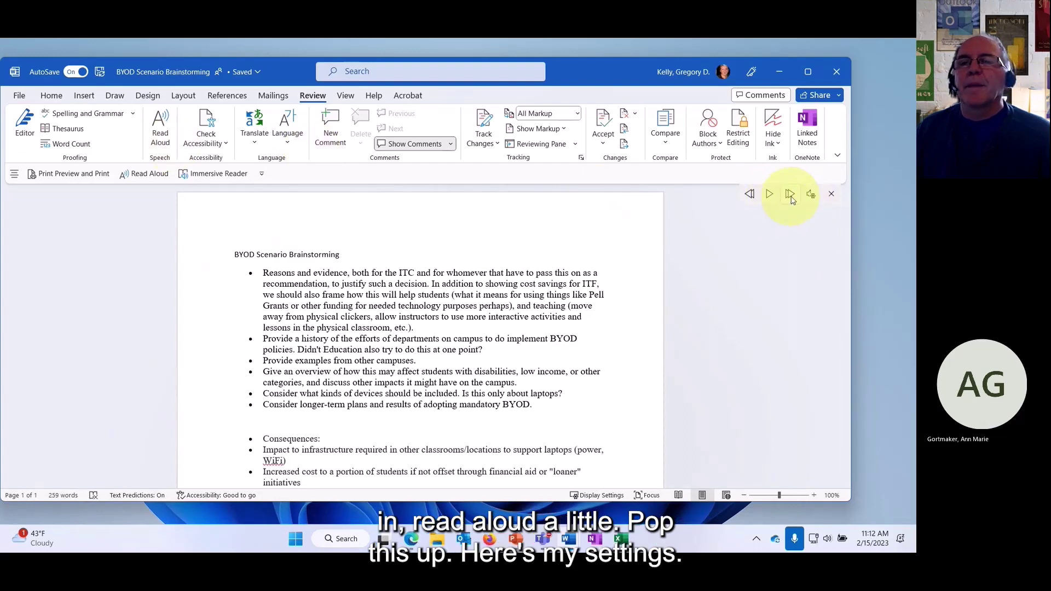
Check the Read Aloud voice selection settings, then close the Read Aloud toolbar
left_click(811, 195)
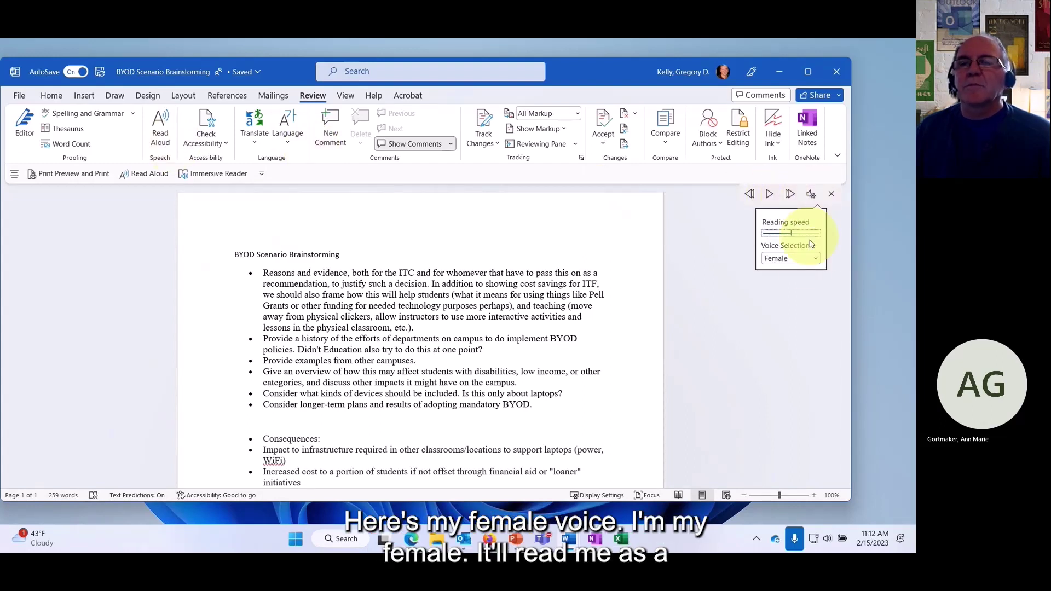
left_click(816, 259)
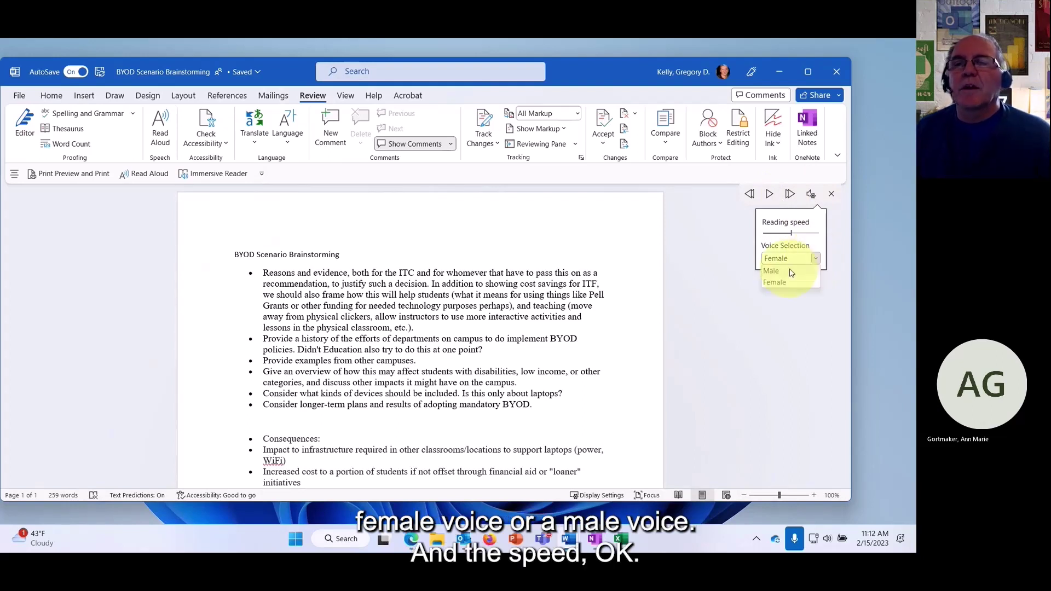
left_click(832, 194)
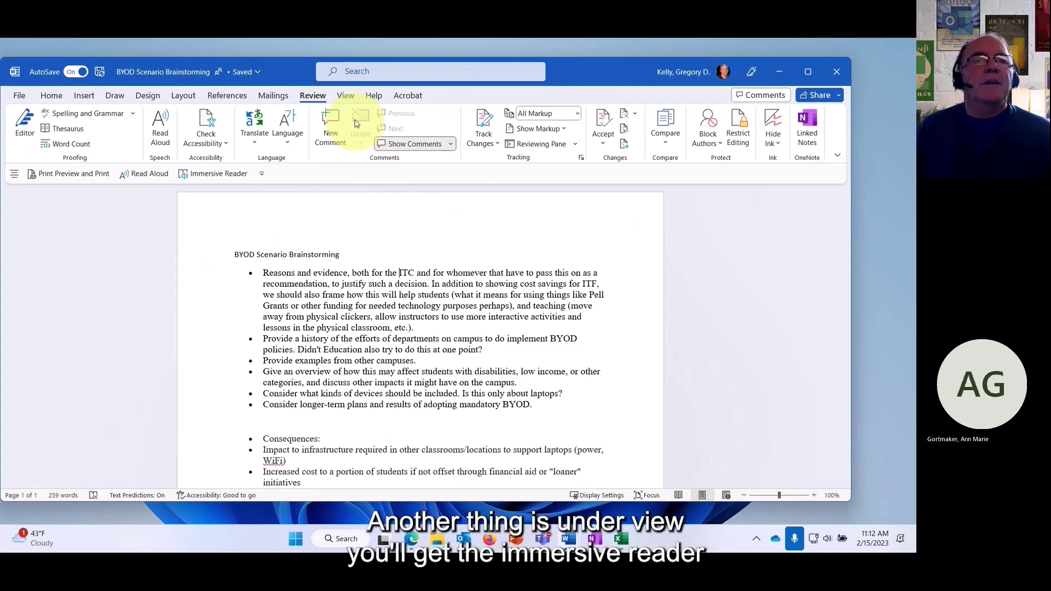
left_click(346, 96)
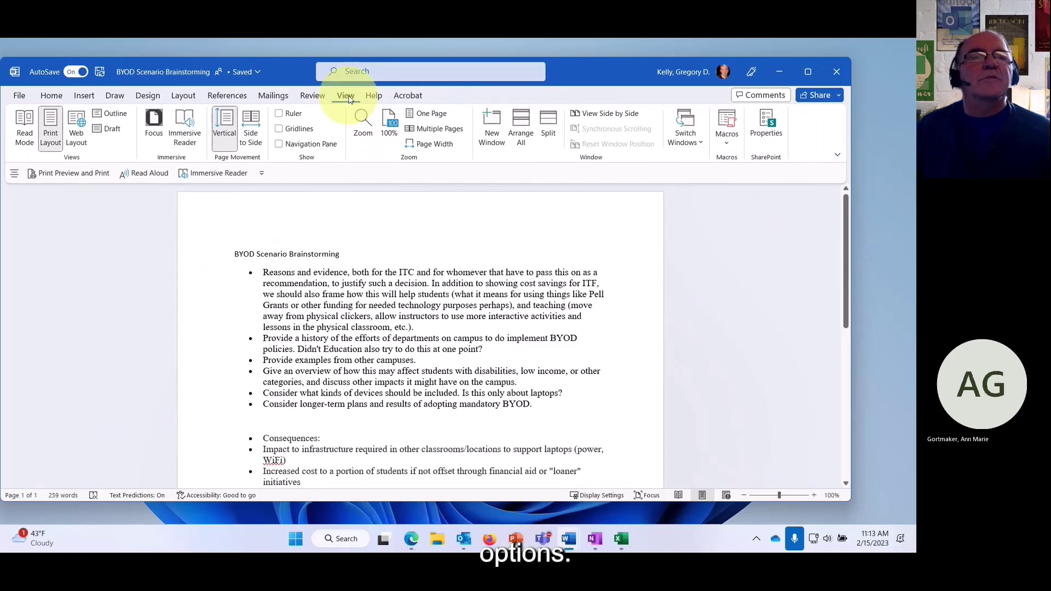
left_click(187, 133)
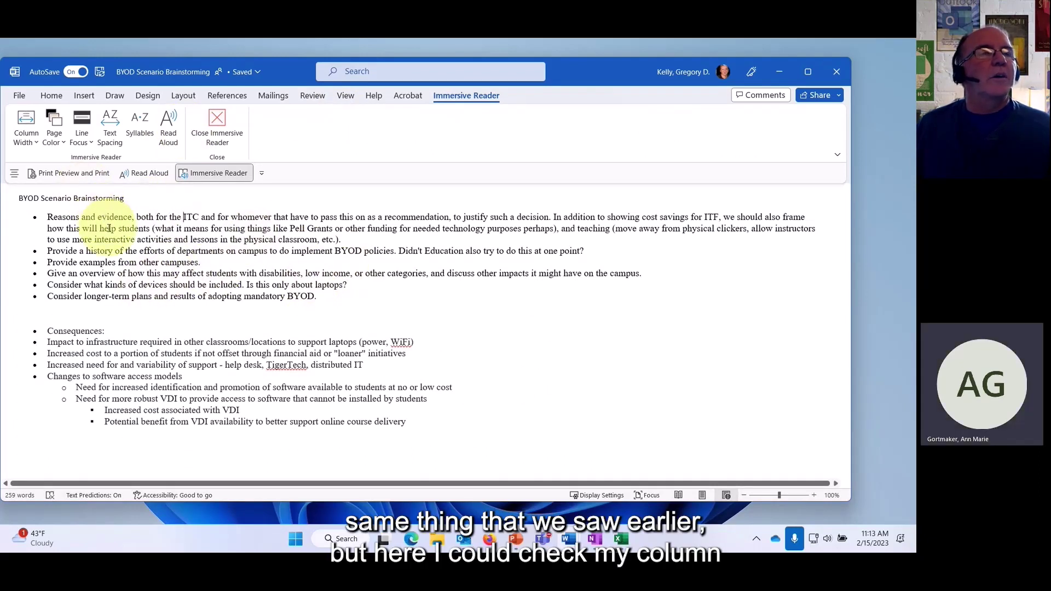
left_click(39, 144)
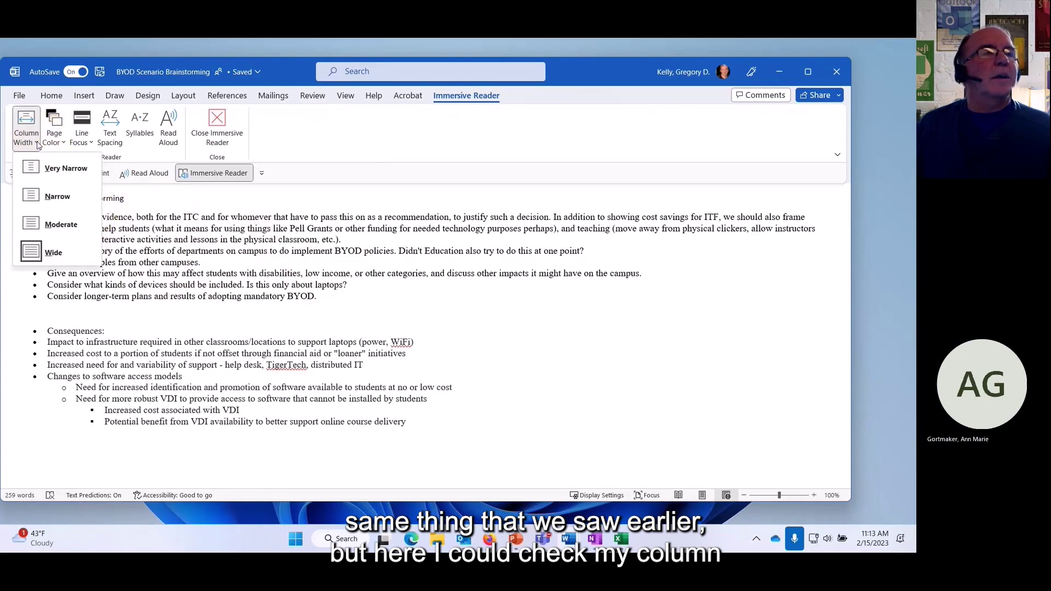
left_click(44, 143)
left_click(64, 145)
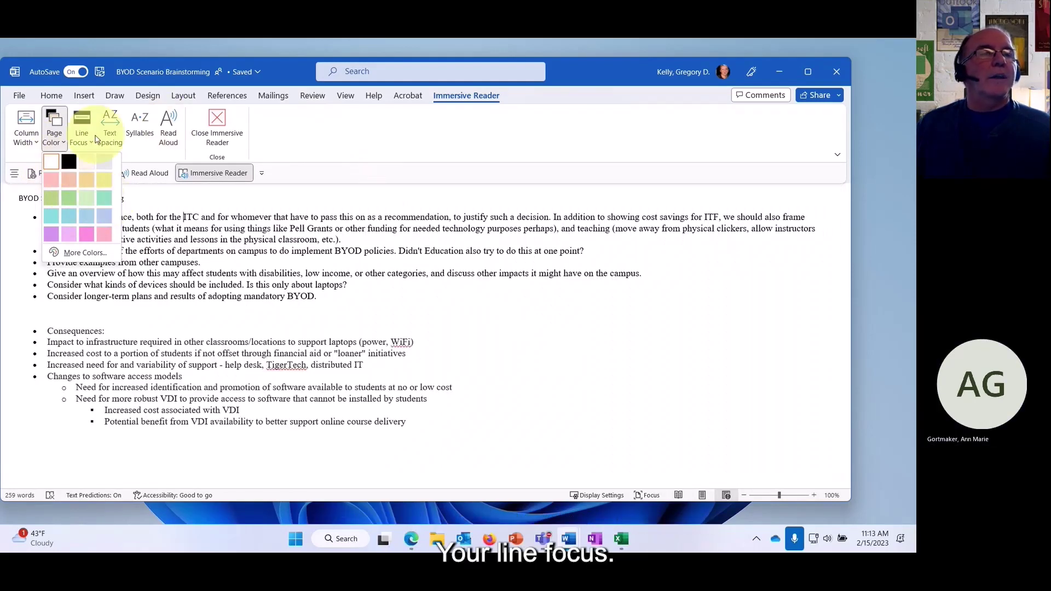
left_click(91, 145)
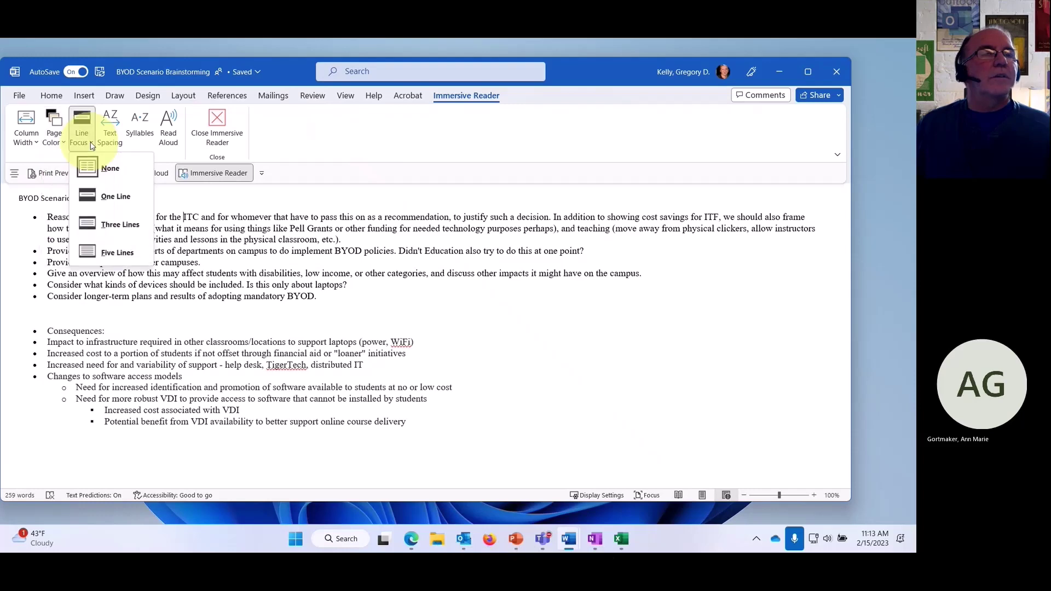
left_click(120, 226)
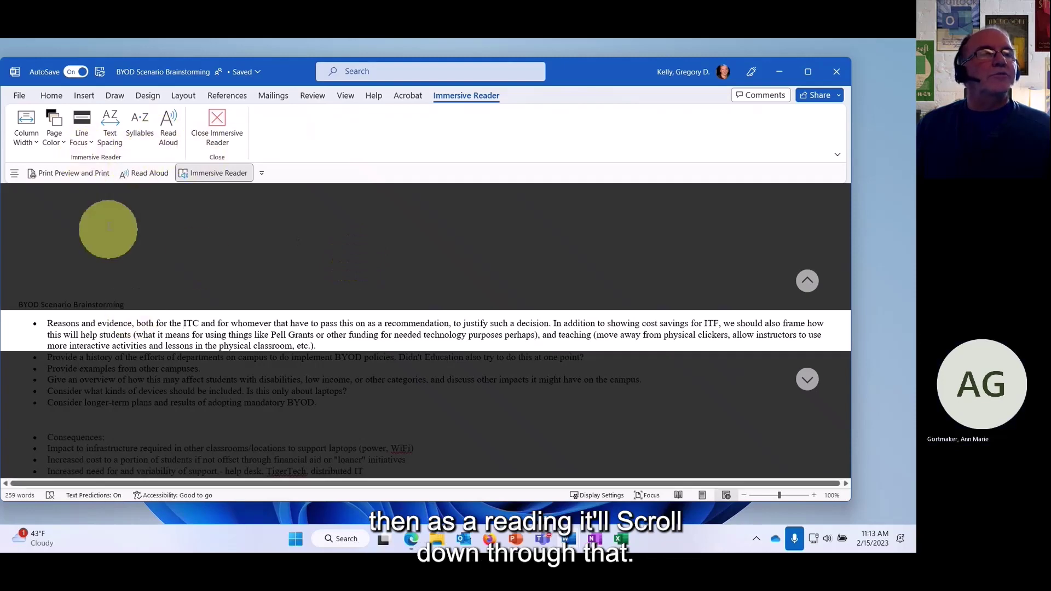
left_click(87, 143)
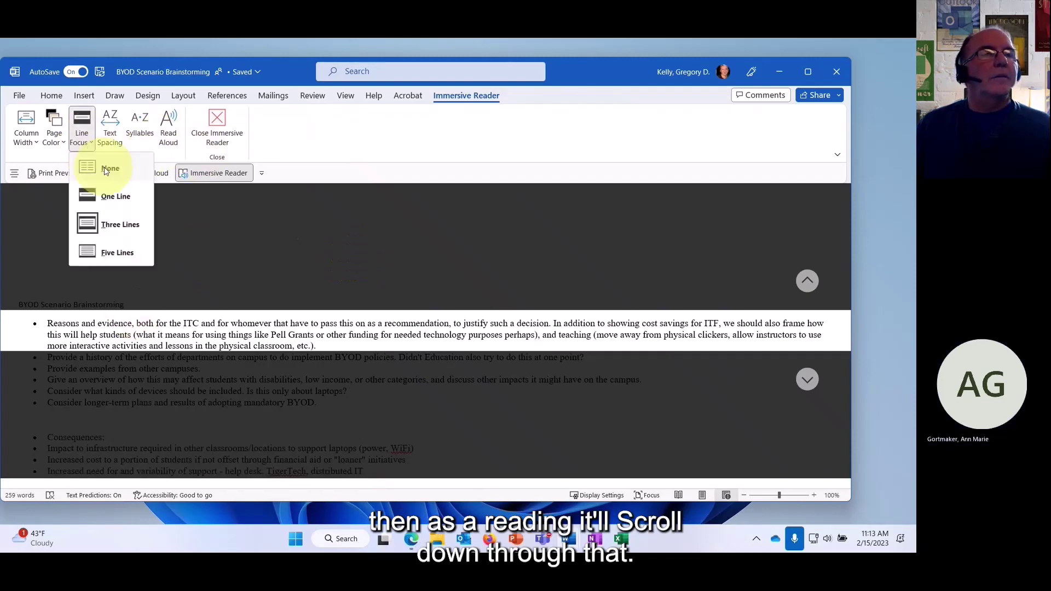
left_click(106, 170)
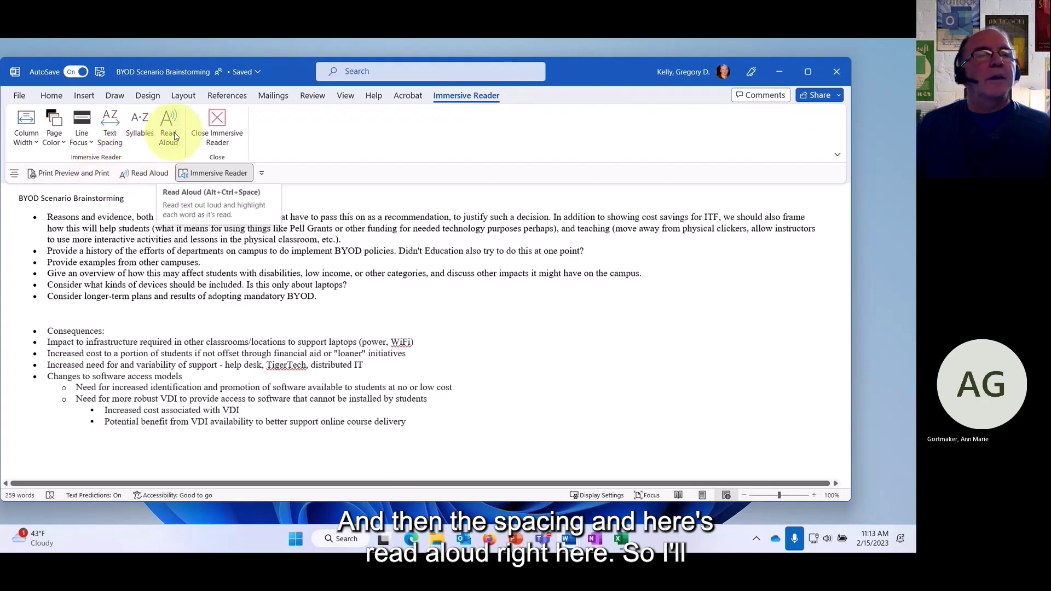
left_click(216, 129)
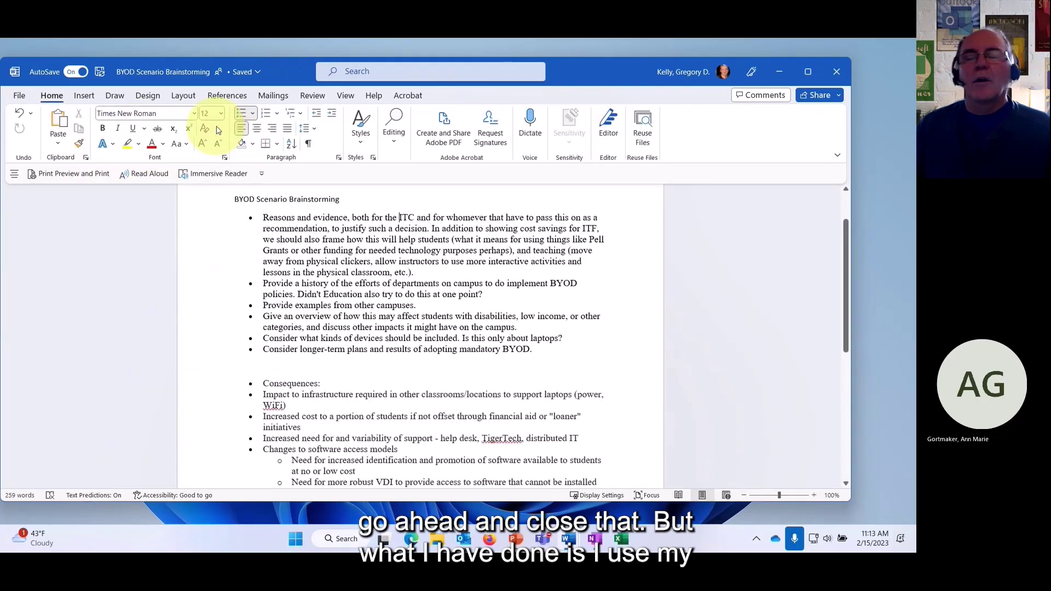